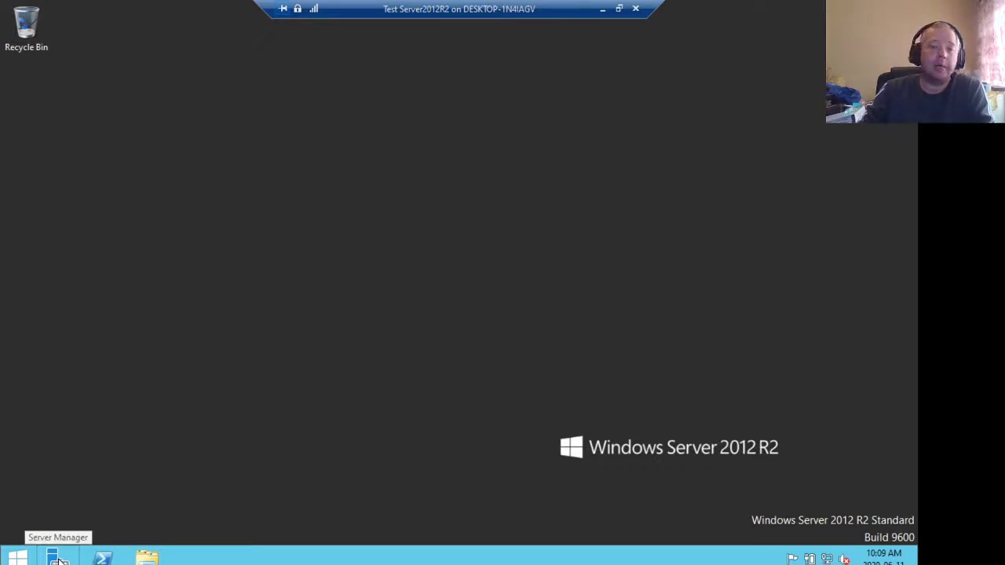
- Open Server Manager and look over the dashboard's roles and server groups
click(59, 559)
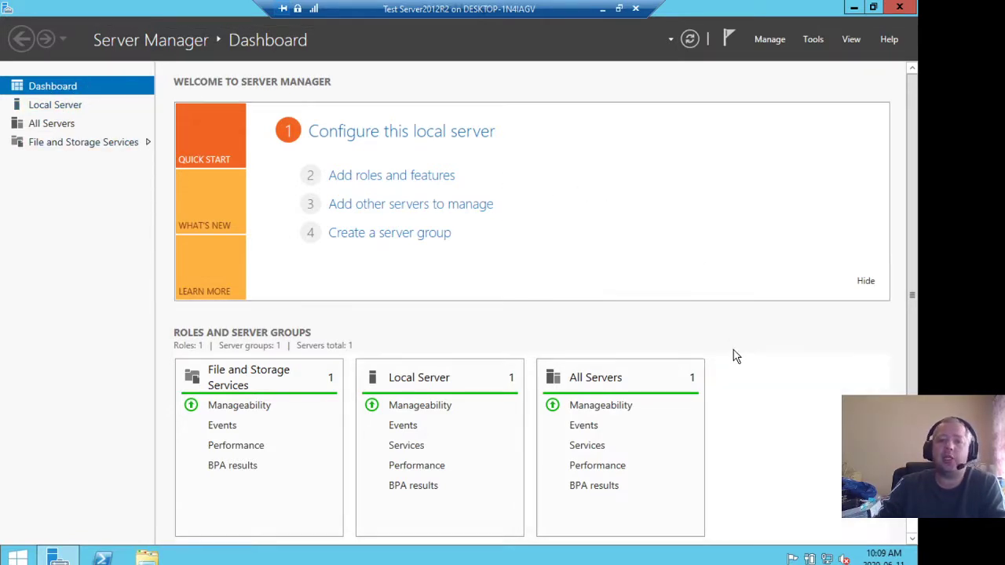
scroll(738, 369, down, 1)
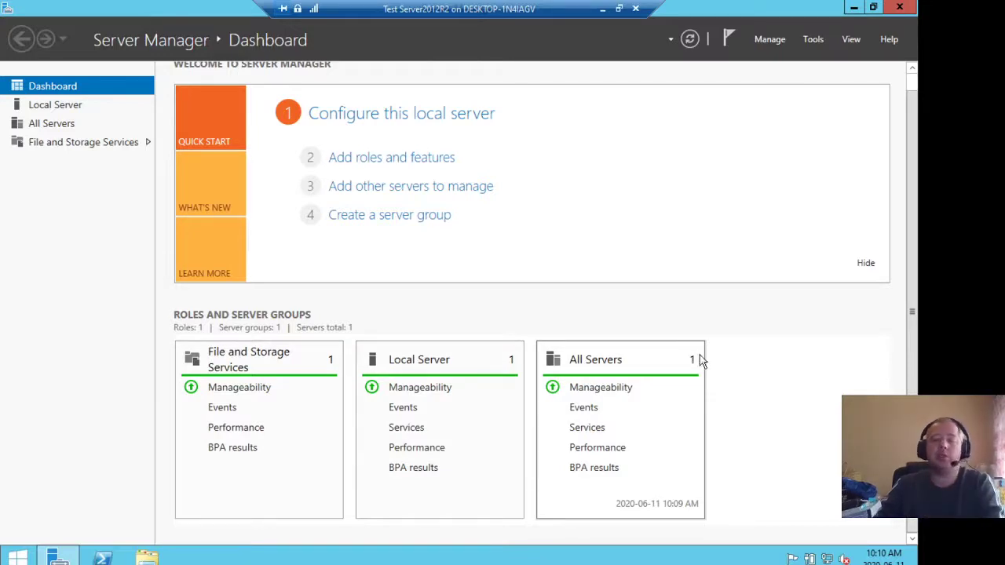
scroll(736, 338, up, 1)
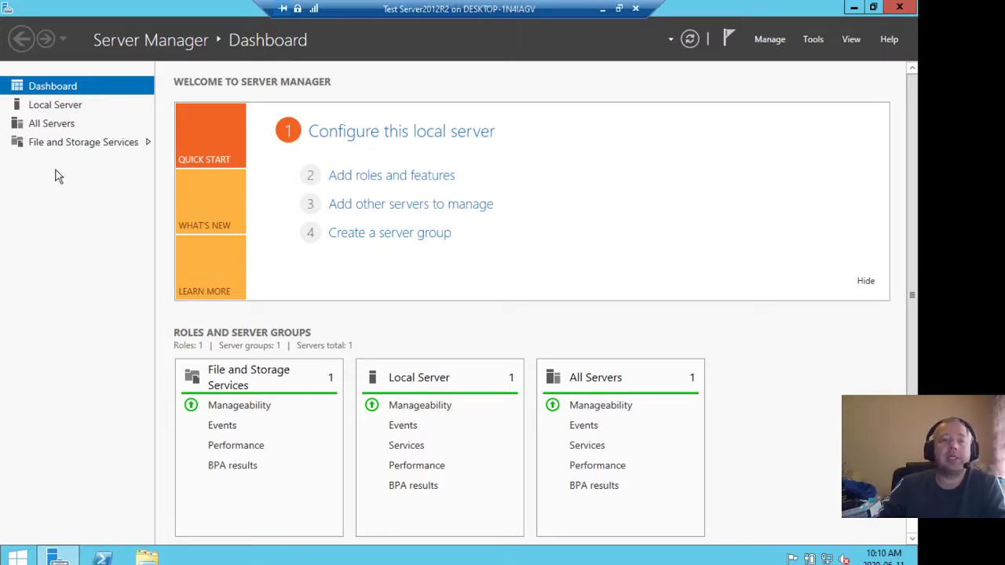
- Open the local server page and review its properties, events and services
click(60, 104)
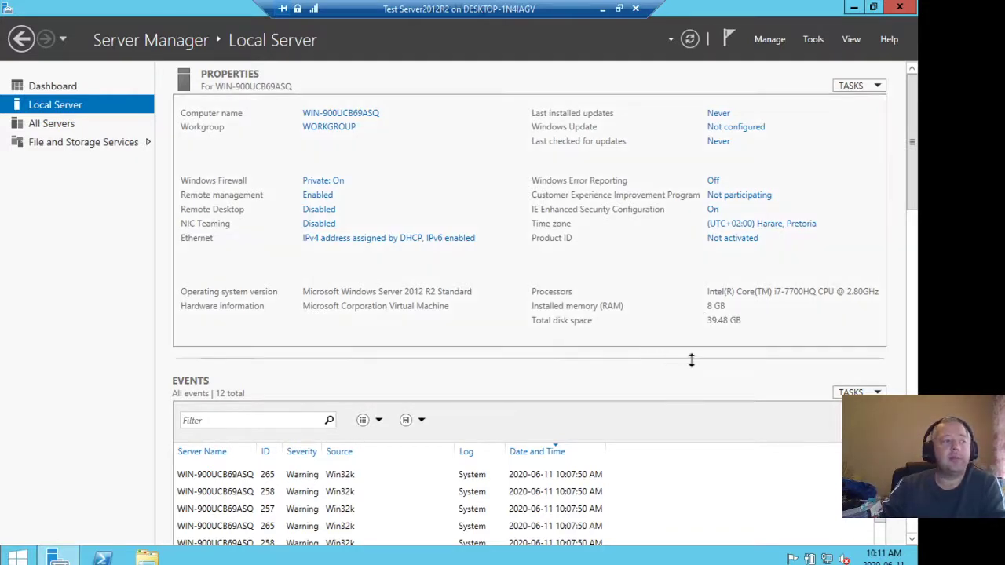
scroll(900, 346, down, 3)
scroll(899, 345, down, 1)
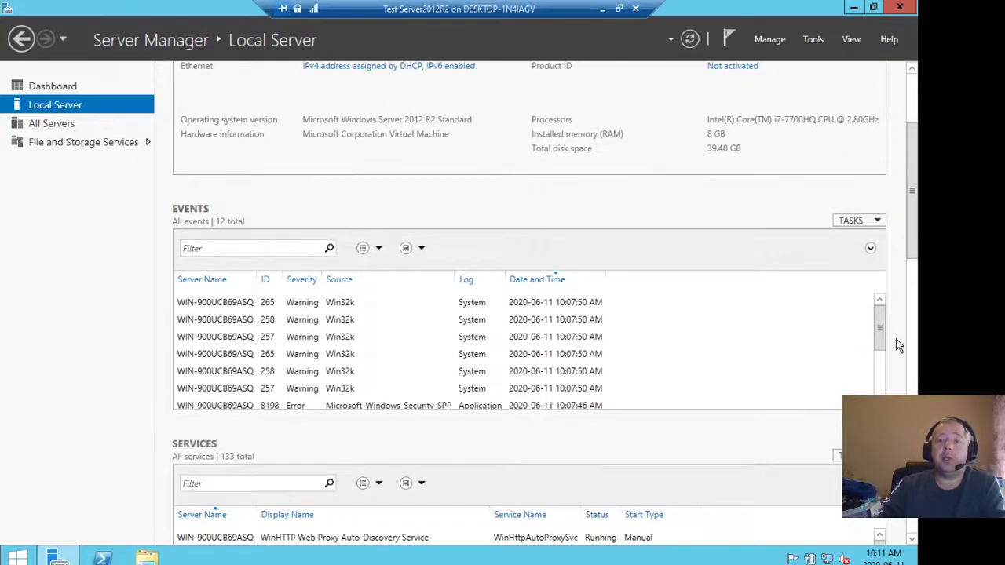
scroll(899, 346, down, 1)
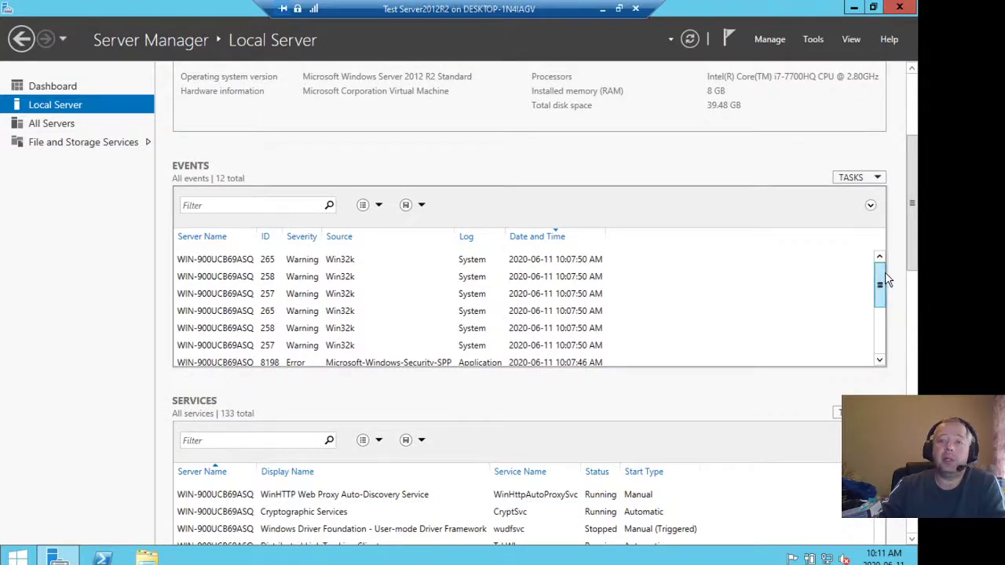
mouse_move(887, 280)
mouse_down()
mouse_move(880, 357)
mouse_move(883, 281)
mouse_up()
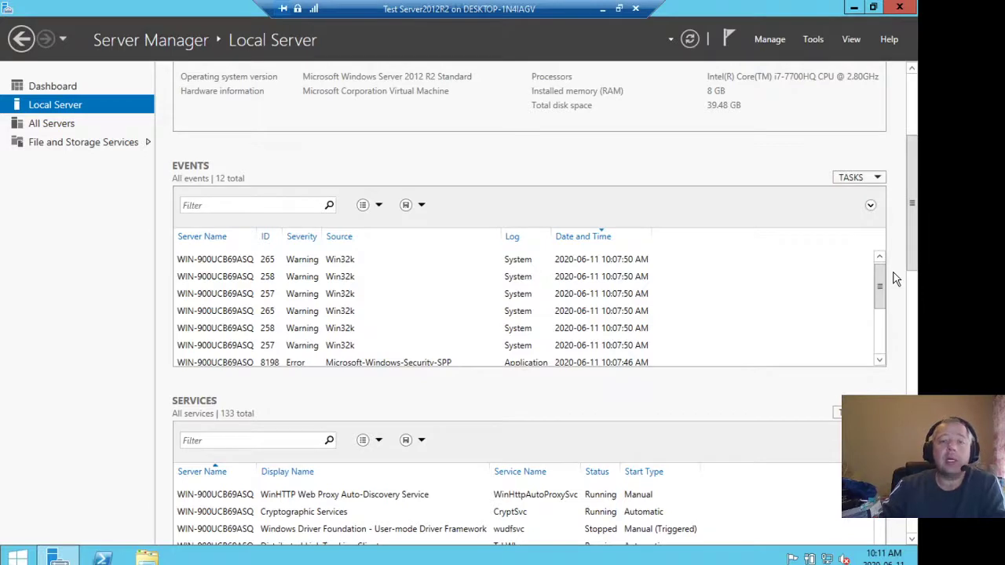
scroll(893, 278, down, 6)
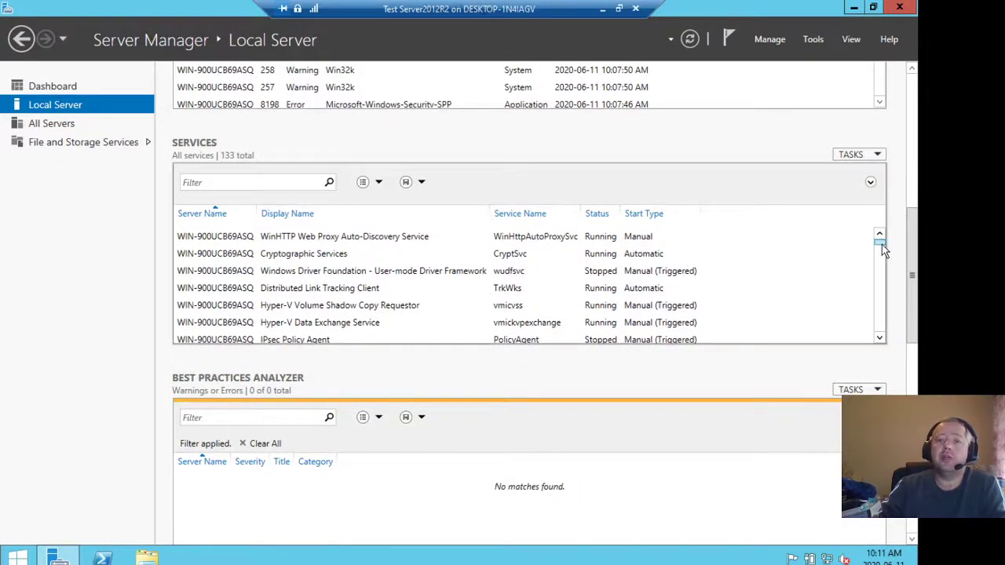
mouse_move(883, 252)
mouse_down()
mouse_move(883, 343)
mouse_move(881, 237)
mouse_up()
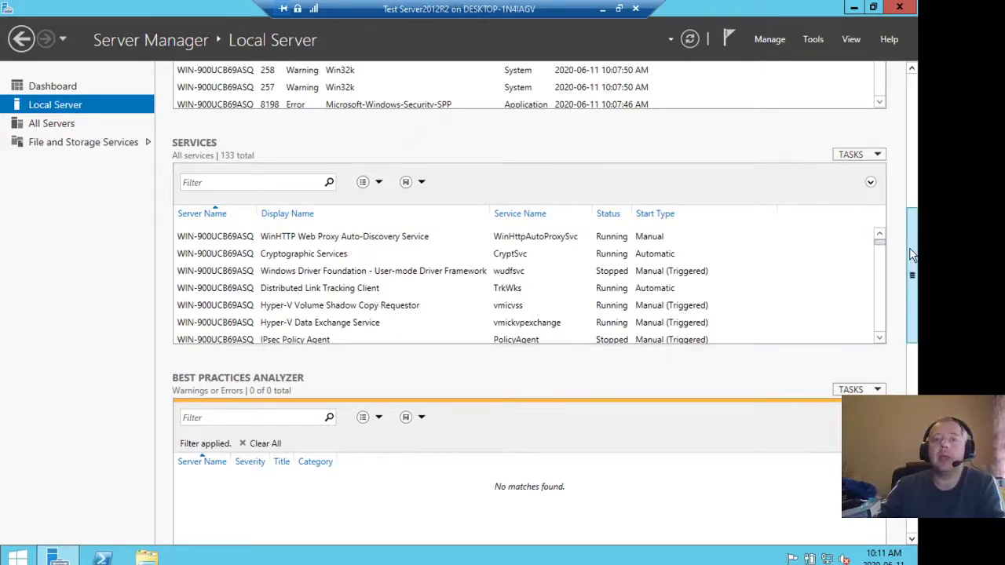
- Start a Best Practices Analyzer scan on the local server
scroll(901, 255, down, 5)
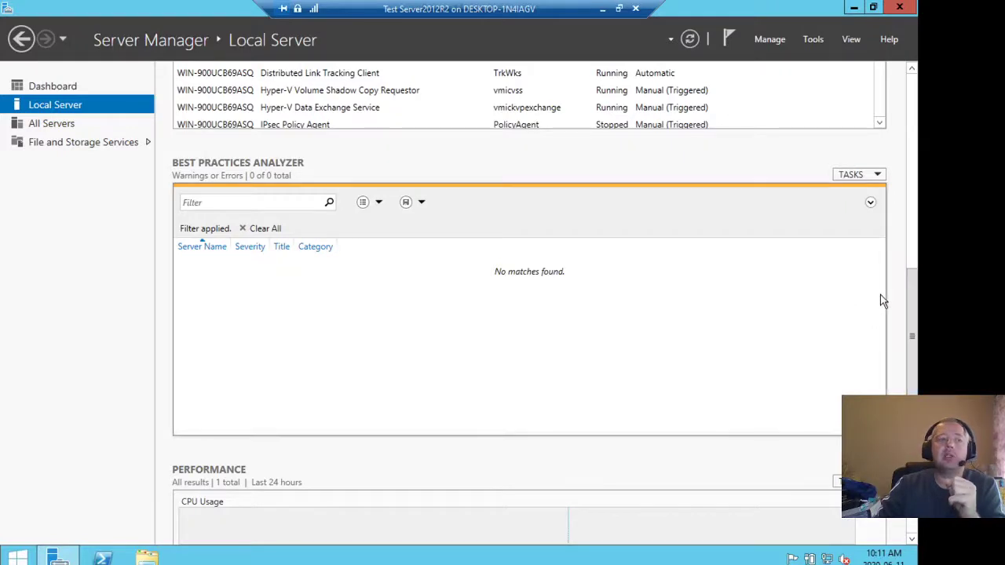
scroll(897, 291, down, 1)
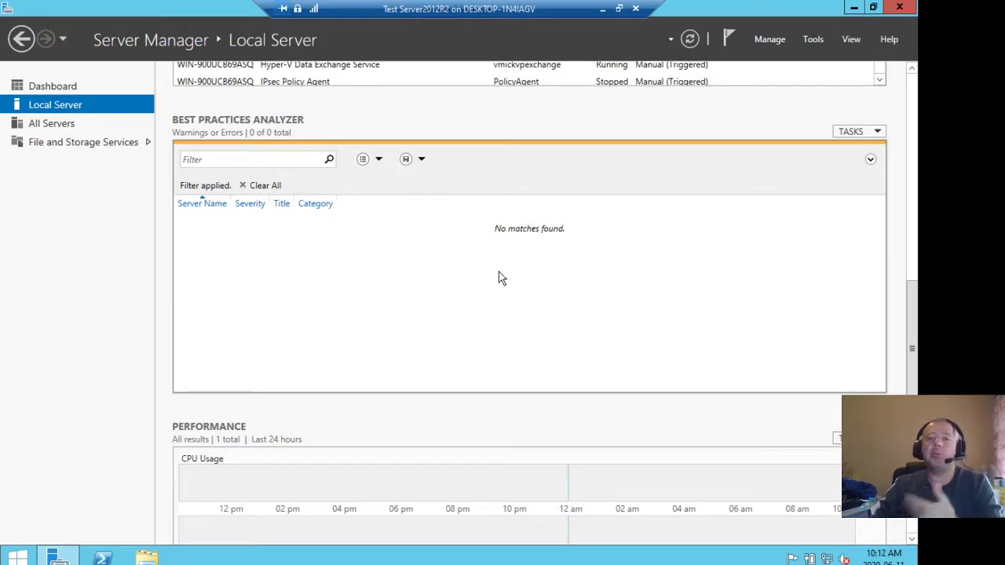
click(849, 132)
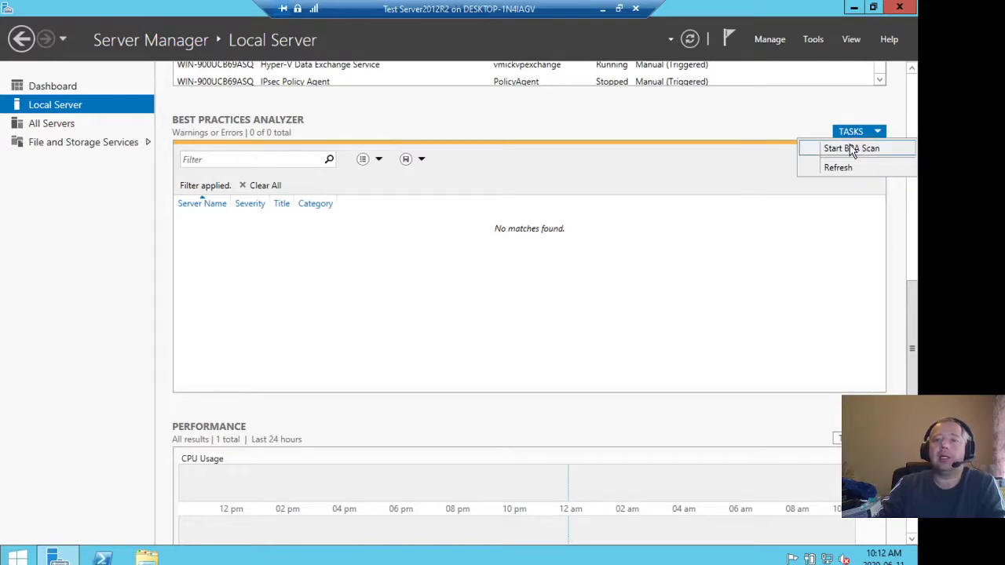
click(858, 148)
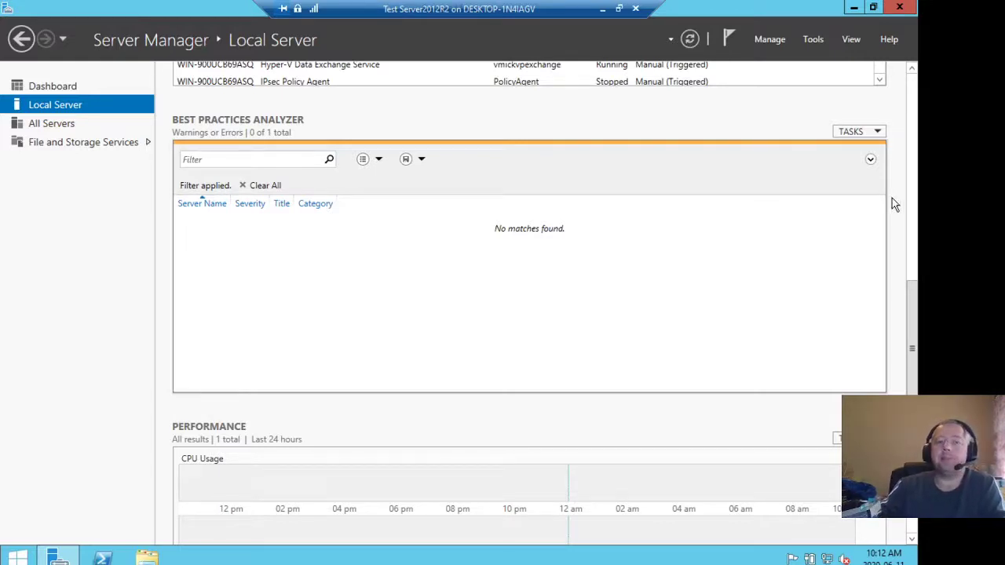
- Sort the local server's Performance list by Memory Alert Count
scroll(902, 196, down, 5)
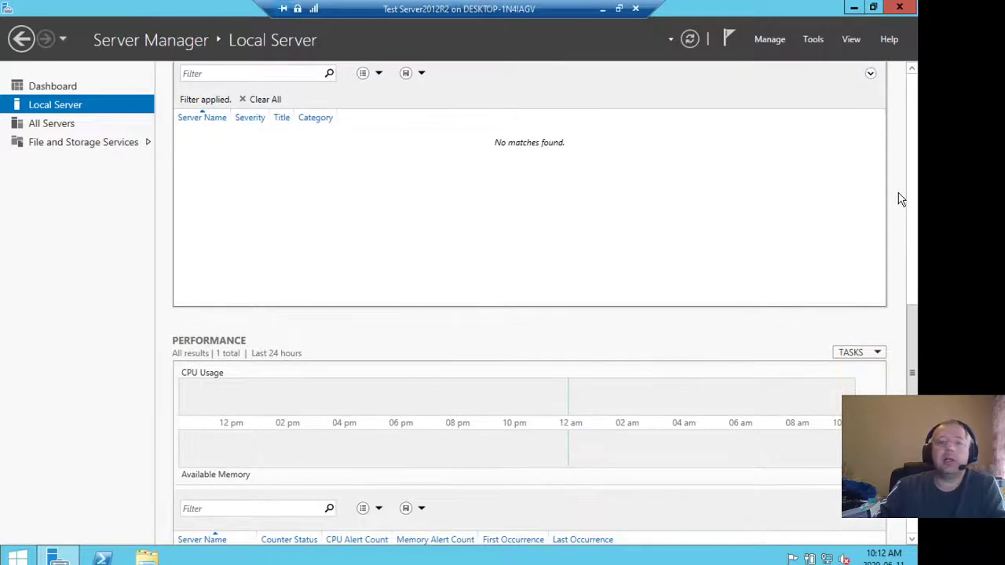
scroll(901, 198, down, 1)
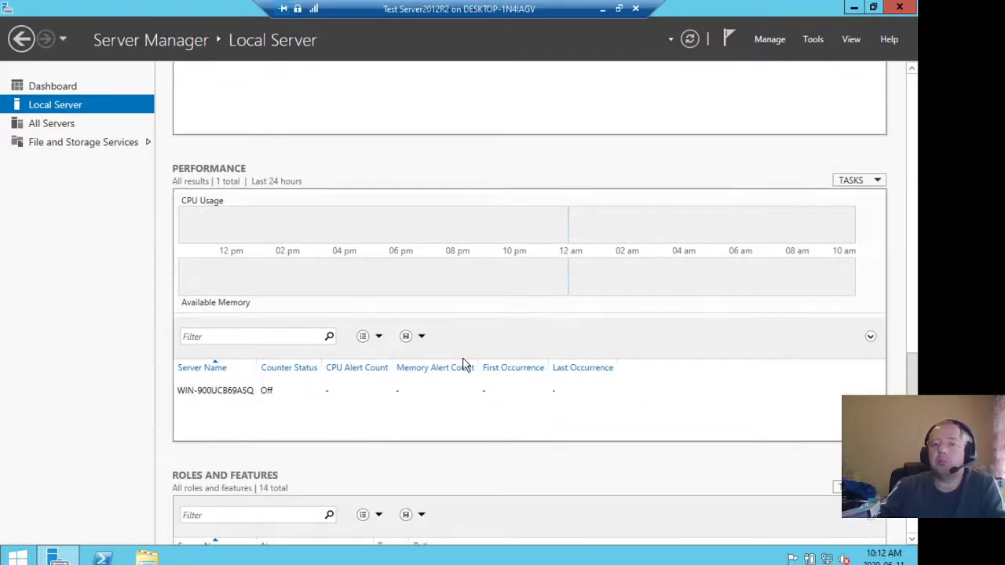
click(357, 373)
click(416, 372)
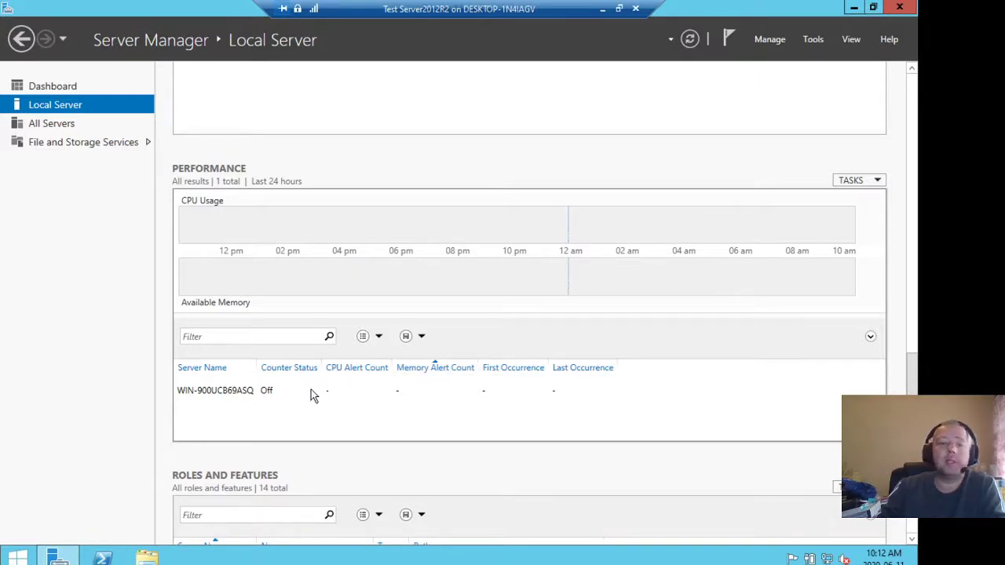
- Examine the roles and features installed on the local server
mouse_move(856, 274)
scroll(895, 260, down, 3)
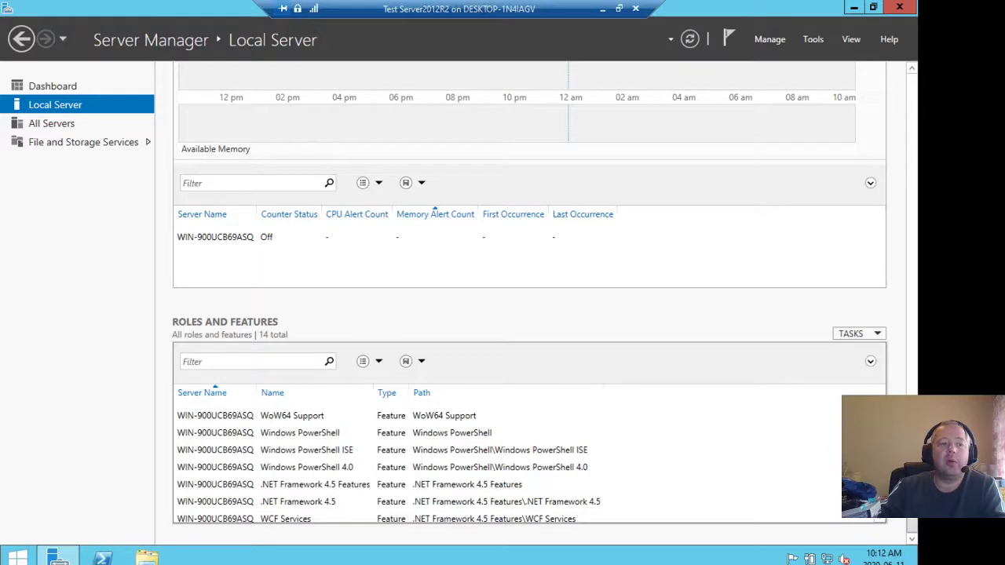
scroll(502, 468, down, 3)
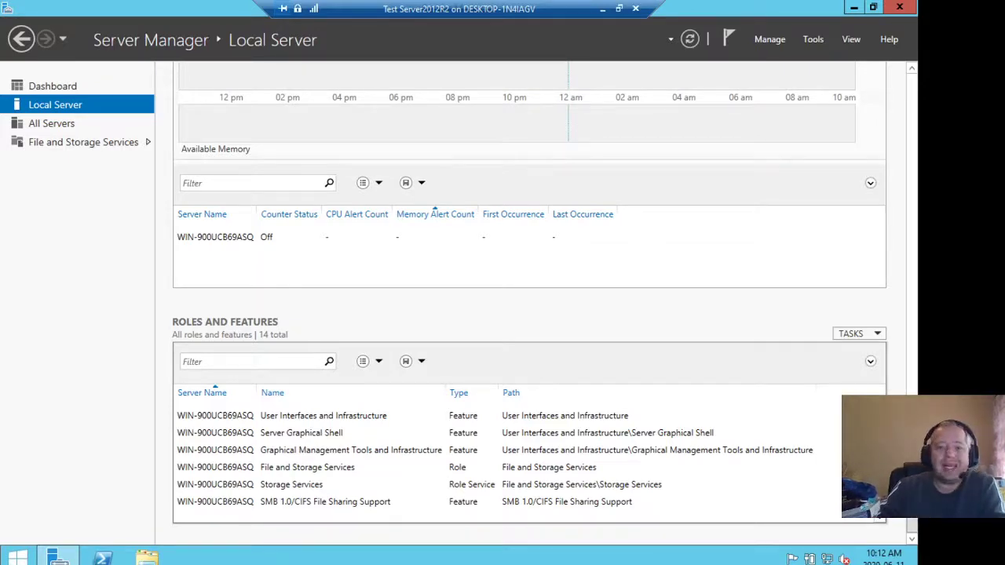
scroll(495, 467, up, 2)
scroll(861, 388, up, 3)
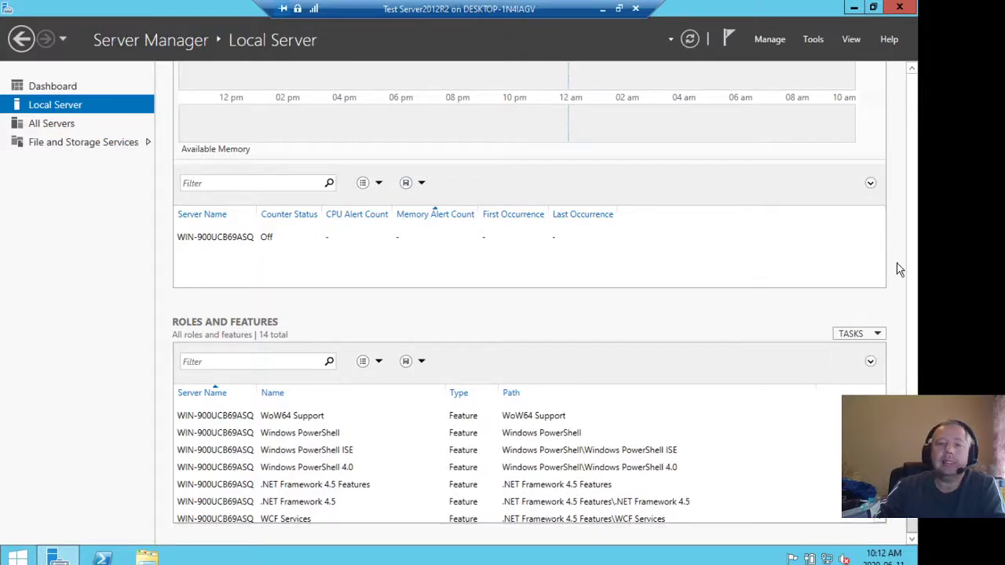
- Rename the computer to Server2012R2-DC through the local server's system properties, keeping its workgroup membership
scroll(900, 296, up, 15)
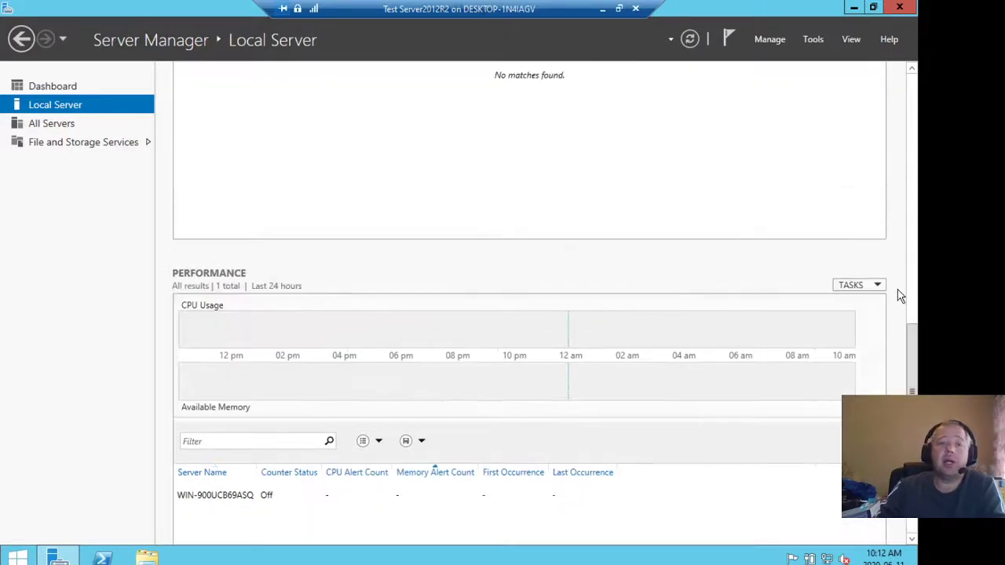
scroll(899, 295, up, 3)
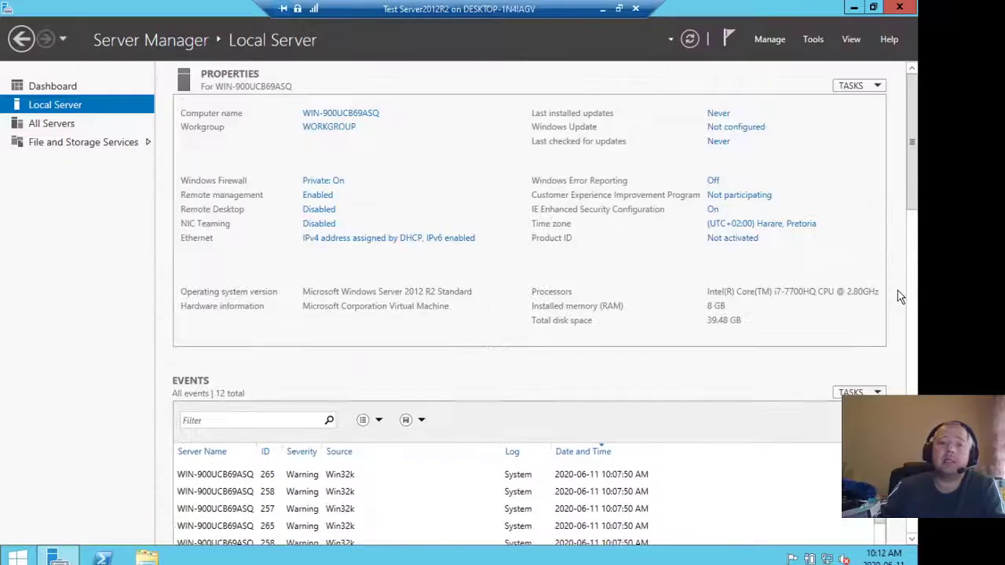
click(369, 116)
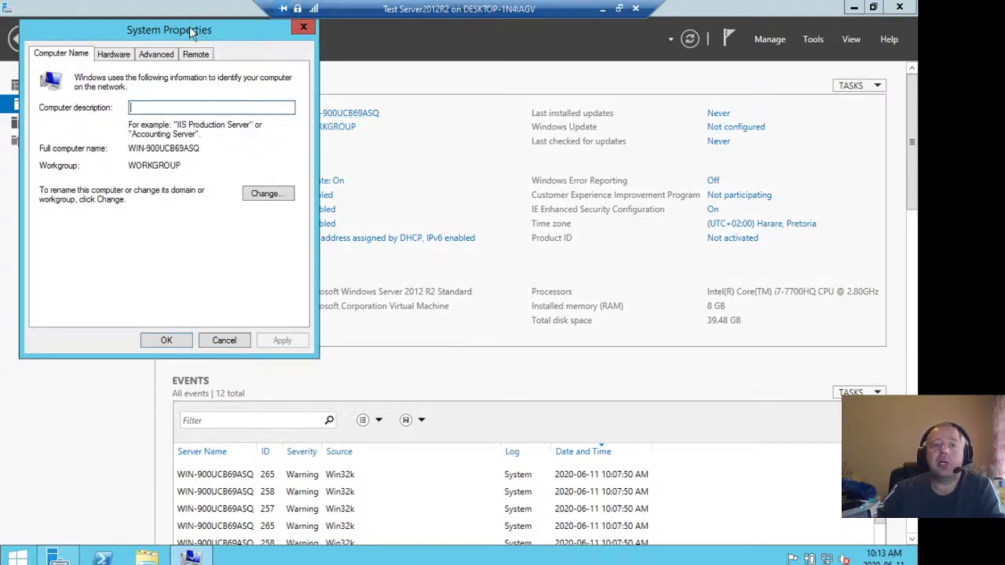
drag(191, 30, 294, 58)
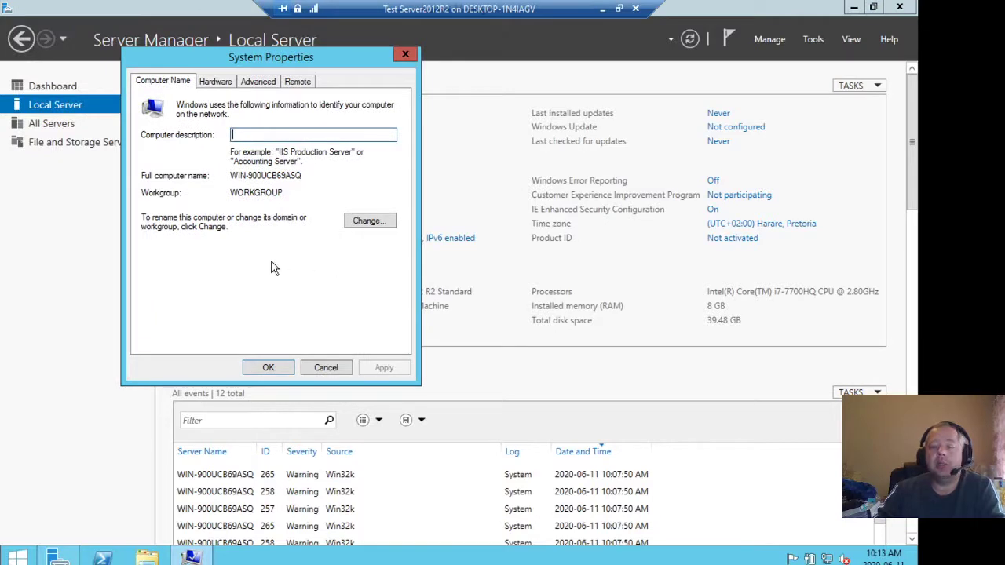
click(369, 220)
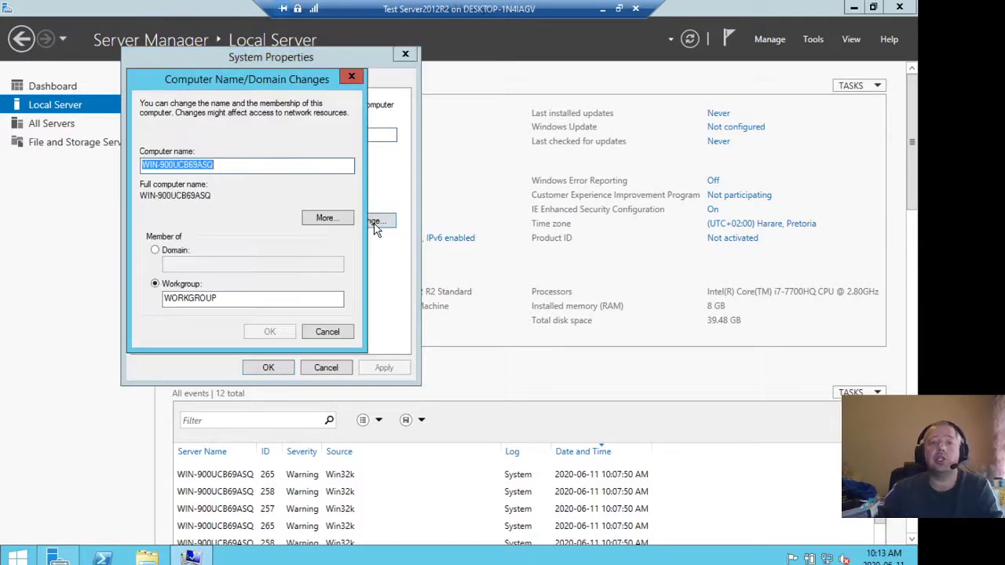
click(237, 164)
drag(237, 167, 87, 167)
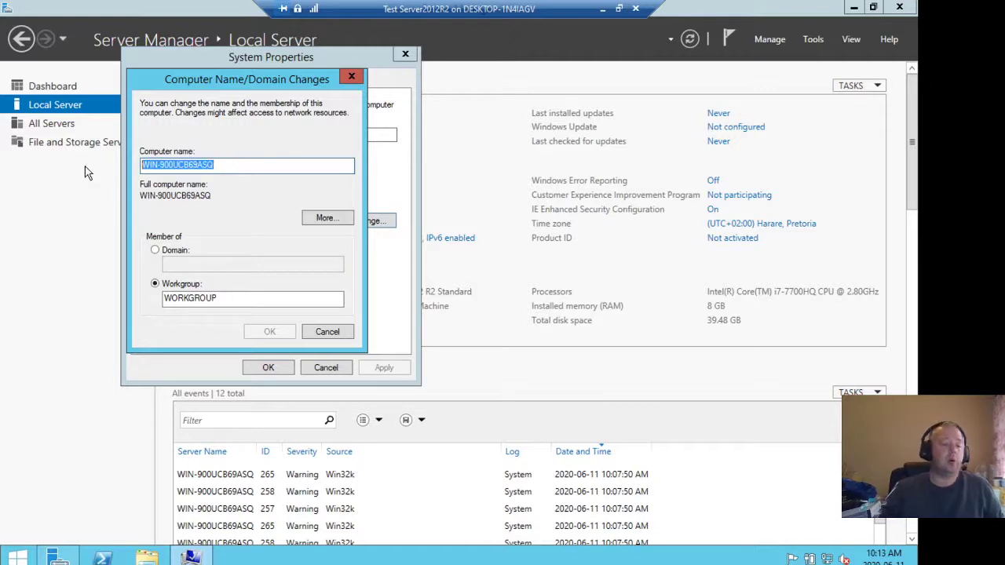
key(BackSpace)
text(Ser)
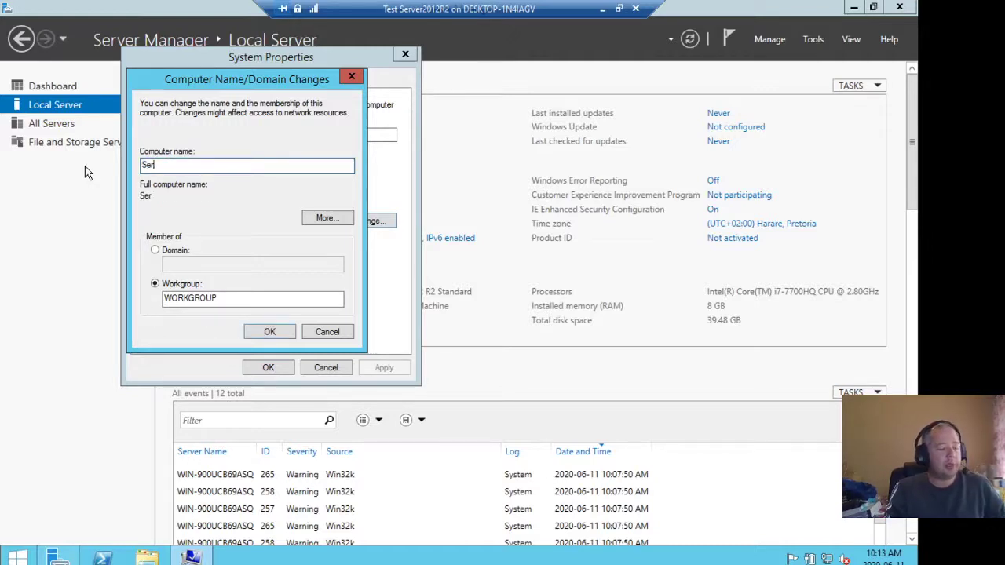
text(ver2012)
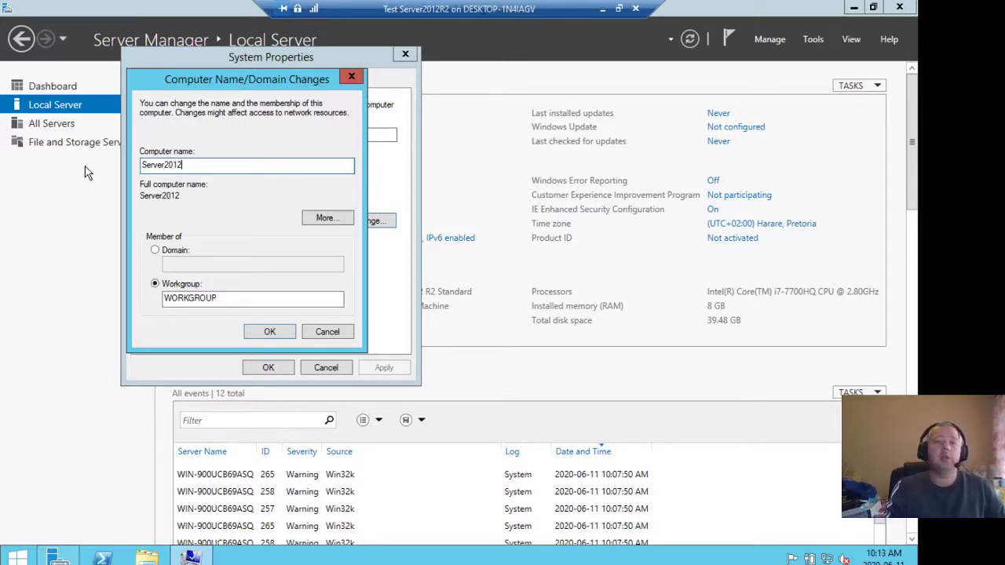
text(R2)
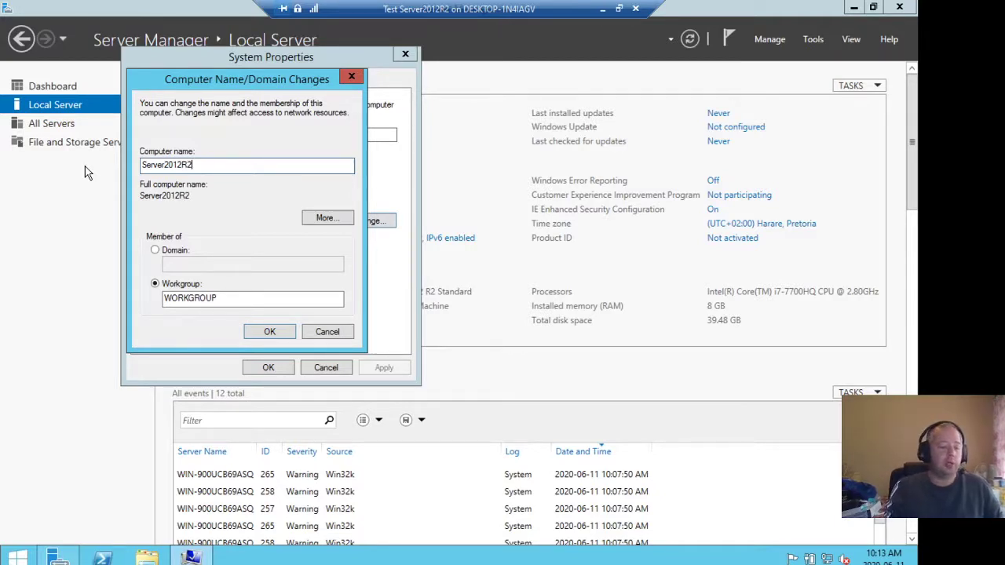
text(-DC)
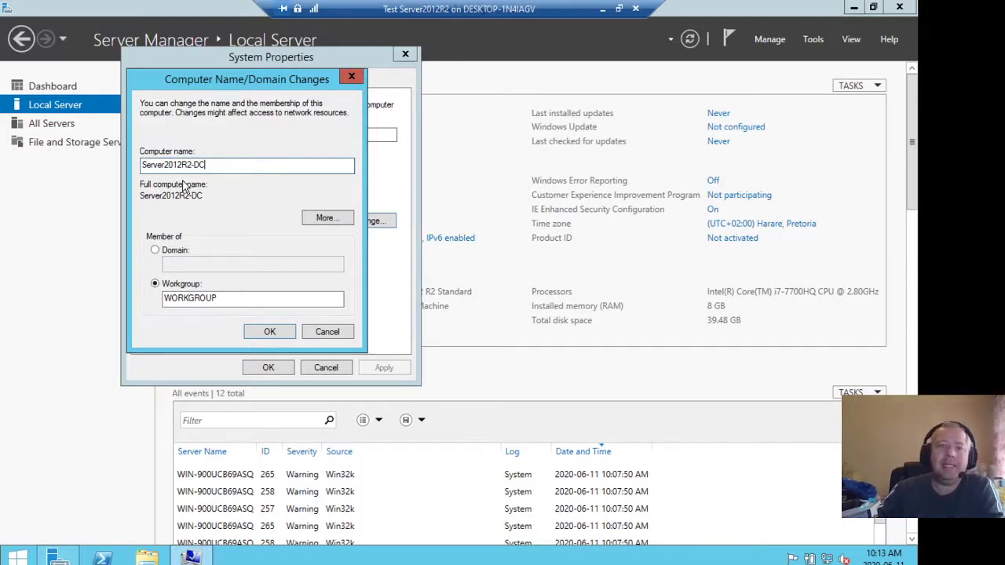
click(252, 332)
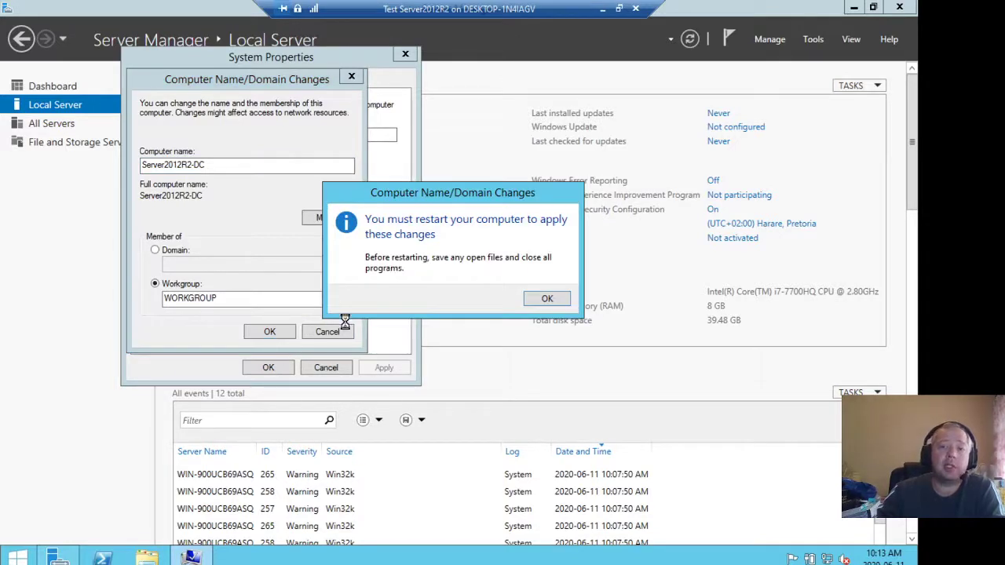
- Acknowledge the restart notice, close System Properties and restart the server immediately to apply the name
click(542, 301)
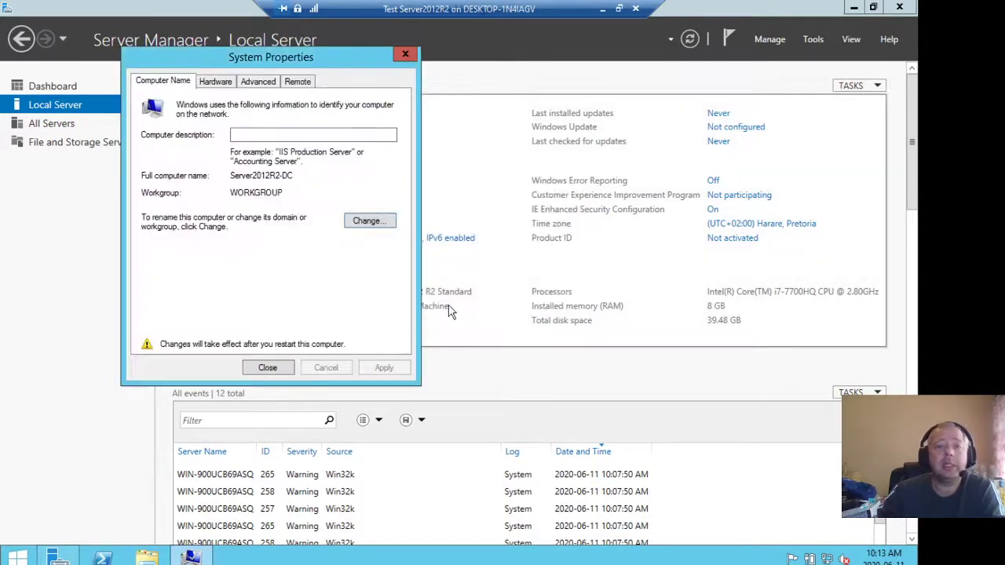
click(270, 367)
click(458, 295)
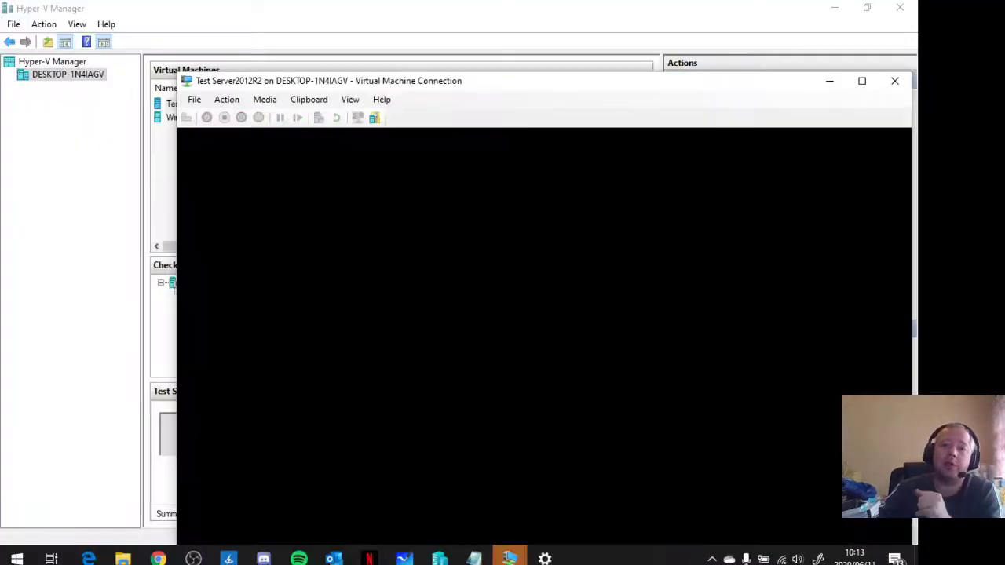
- Show the virtual machine full screen and sign in to the Administrator account with its password
click(862, 81)
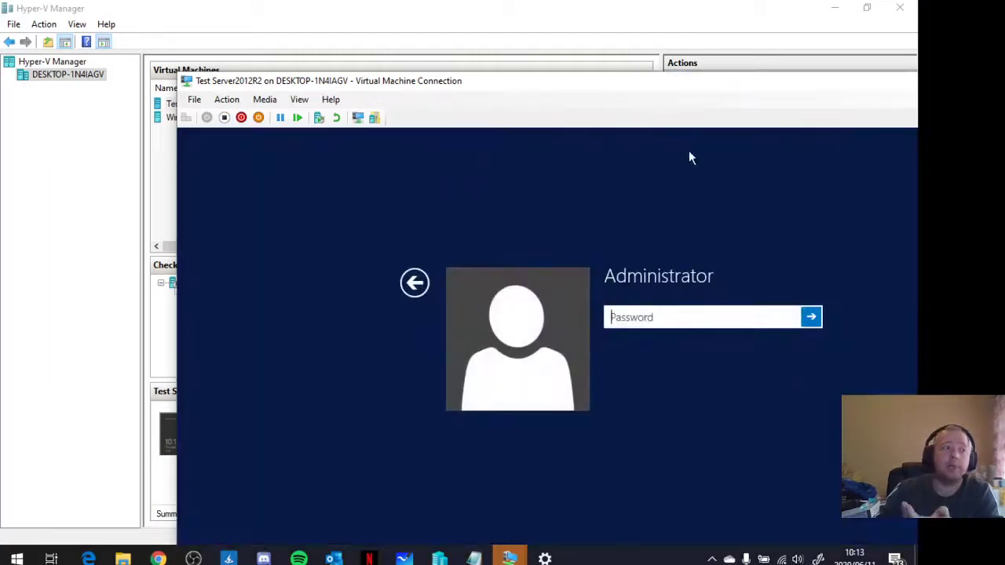
double_click(653, 85)
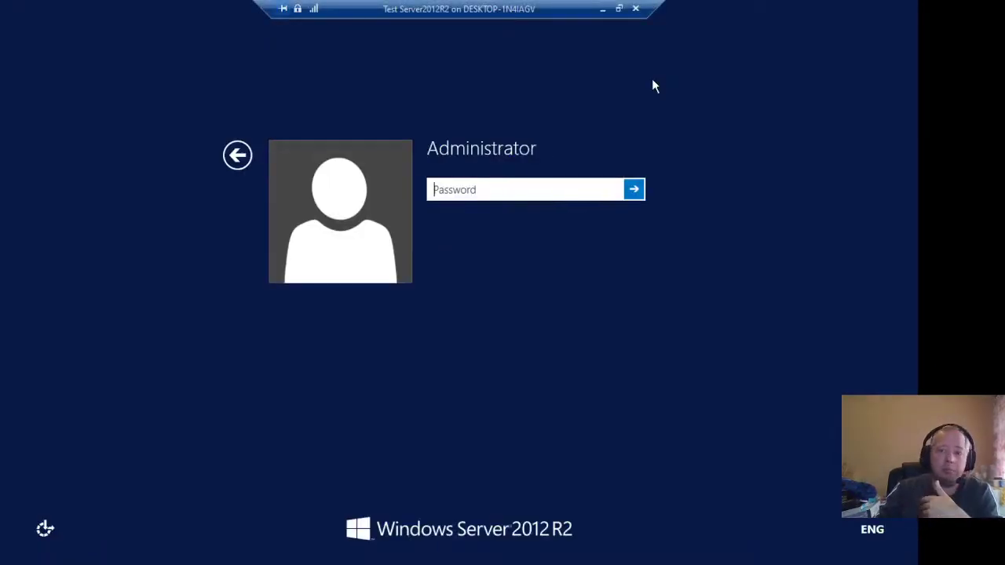
text(*******)
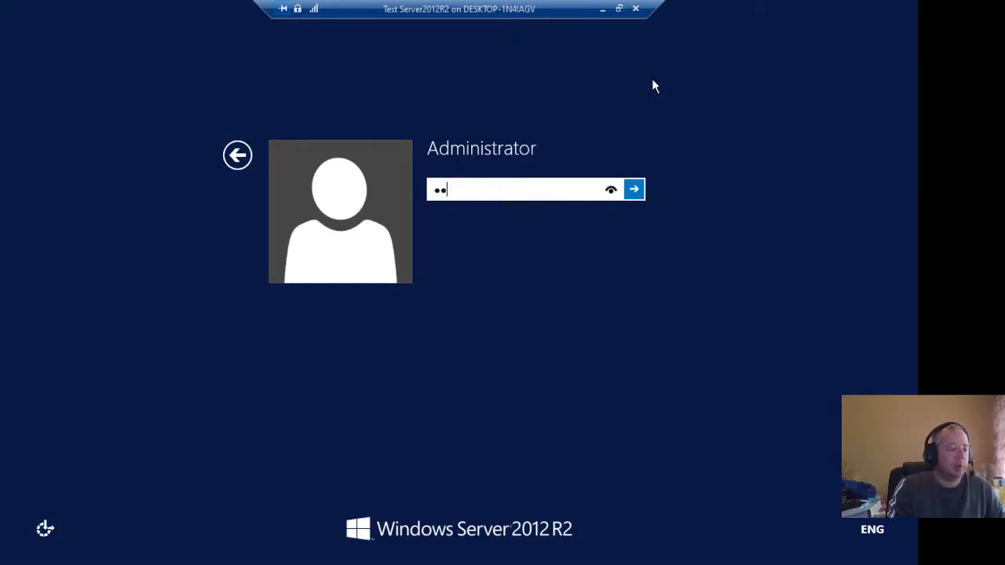
key(Return)
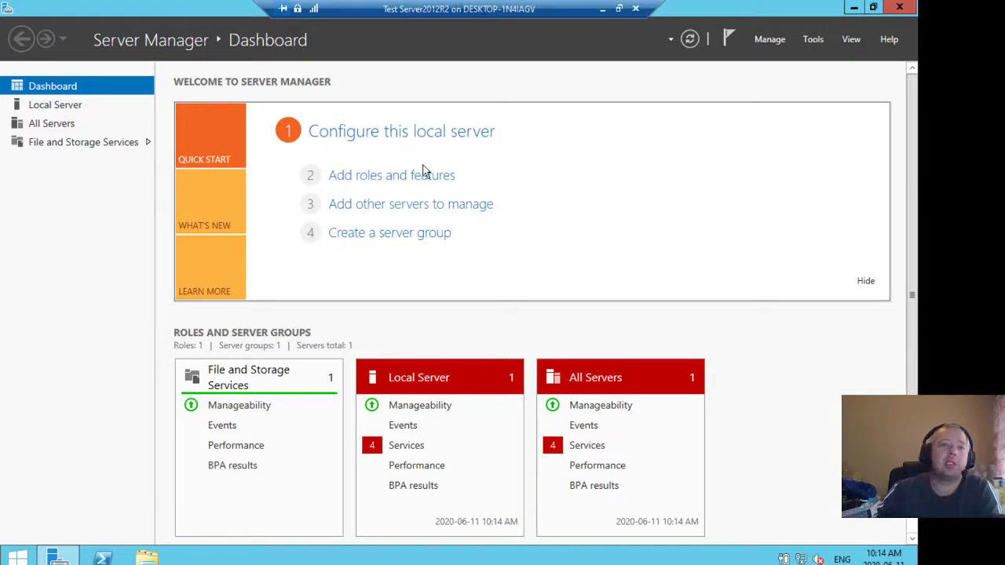
- Enable Remote Desktop for the local server by allowing remote connections, keeping Network Level Authentication required
click(55, 110)
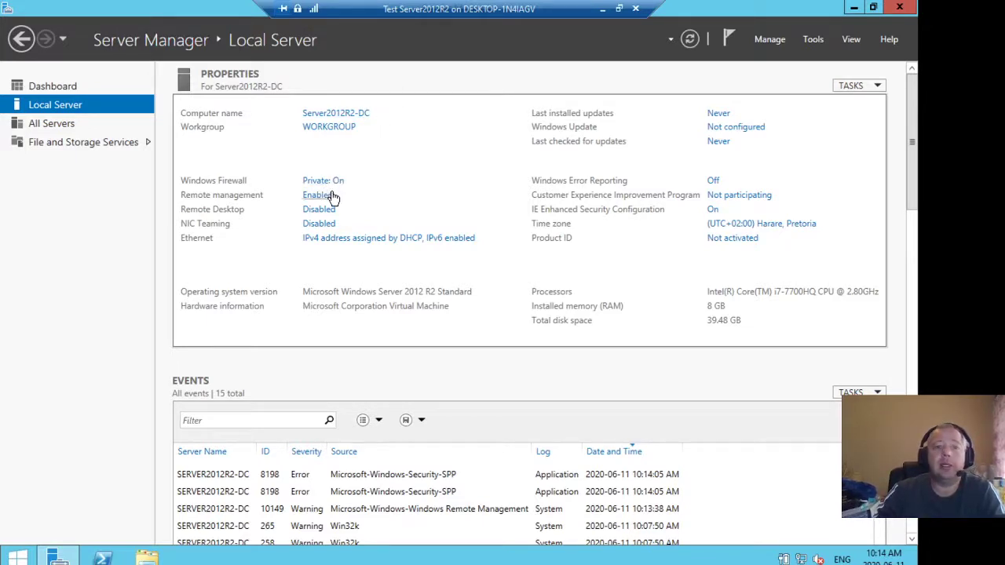
click(318, 209)
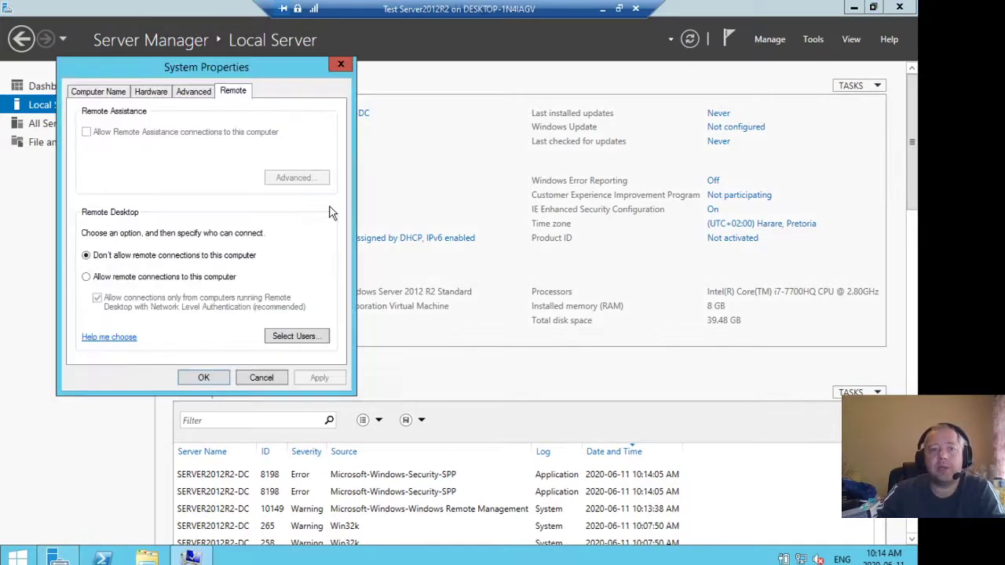
click(175, 276)
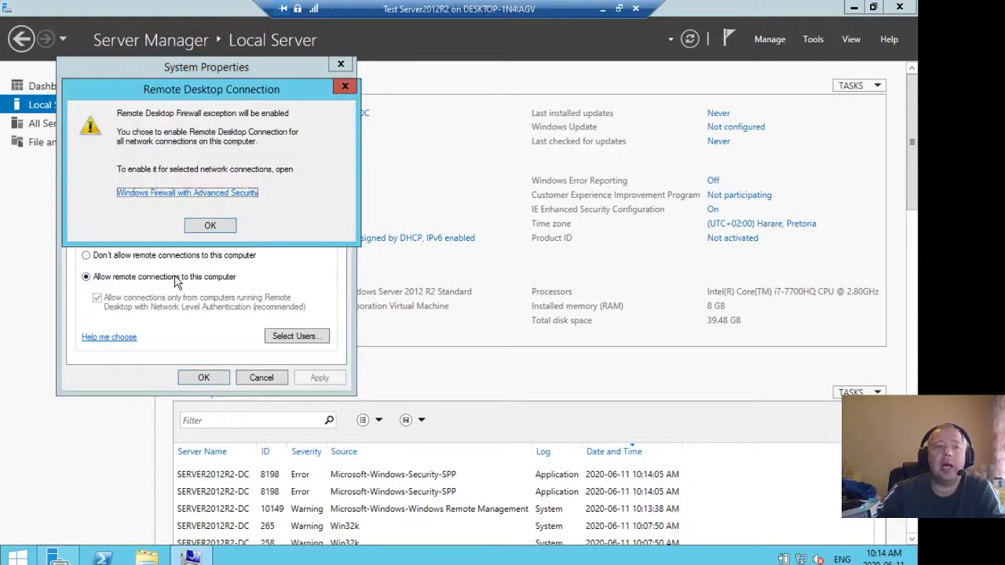
click(210, 227)
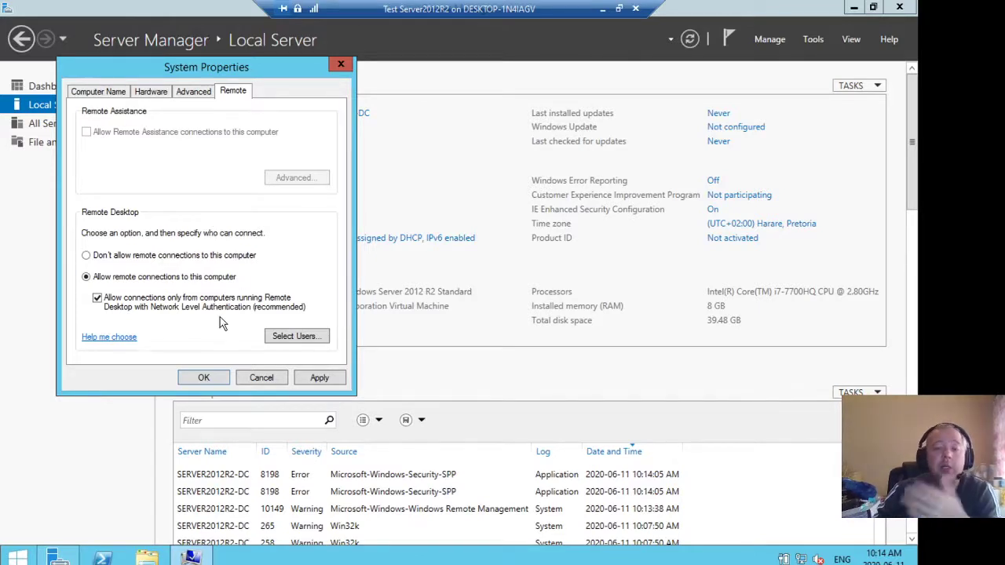
click(203, 379)
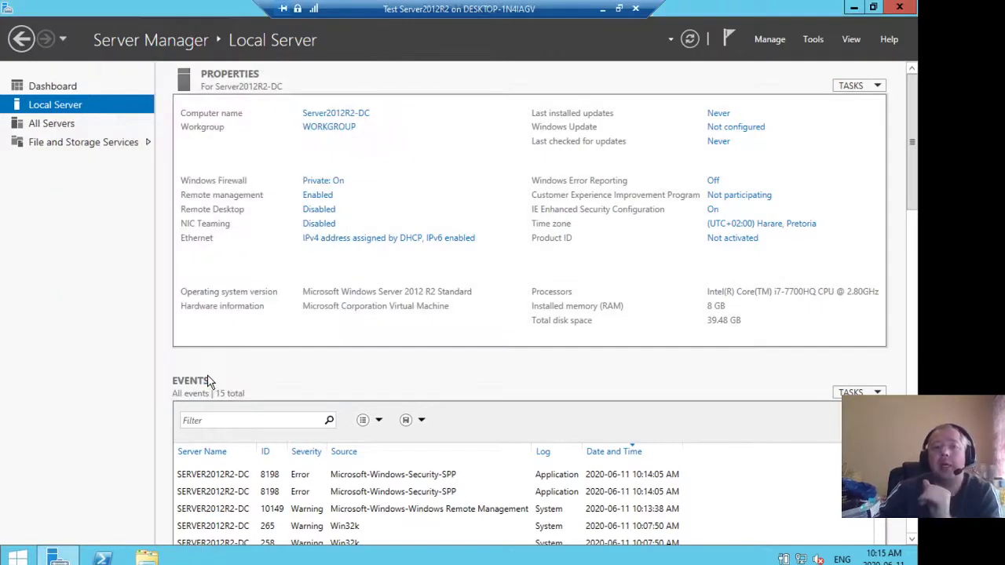
- Open the Internet Protocol Version 4 (TCP/IPv4) properties of the local server's Ethernet adapter
click(381, 240)
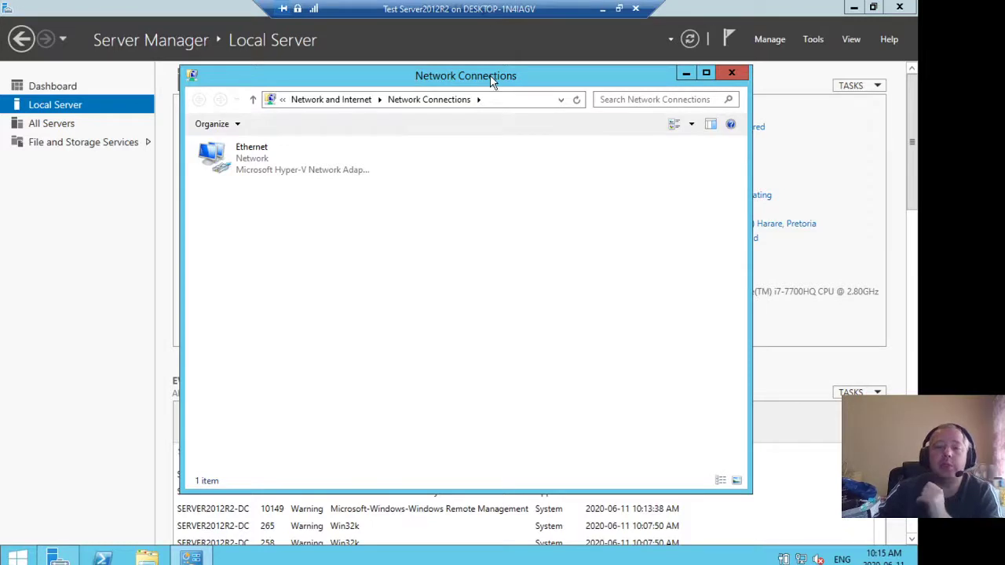
click(732, 73)
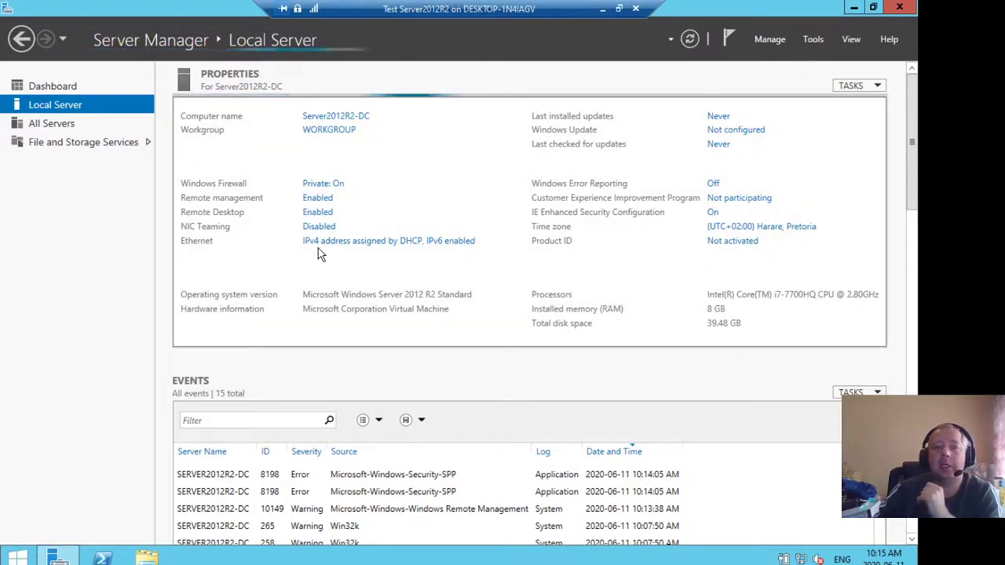
click(407, 249)
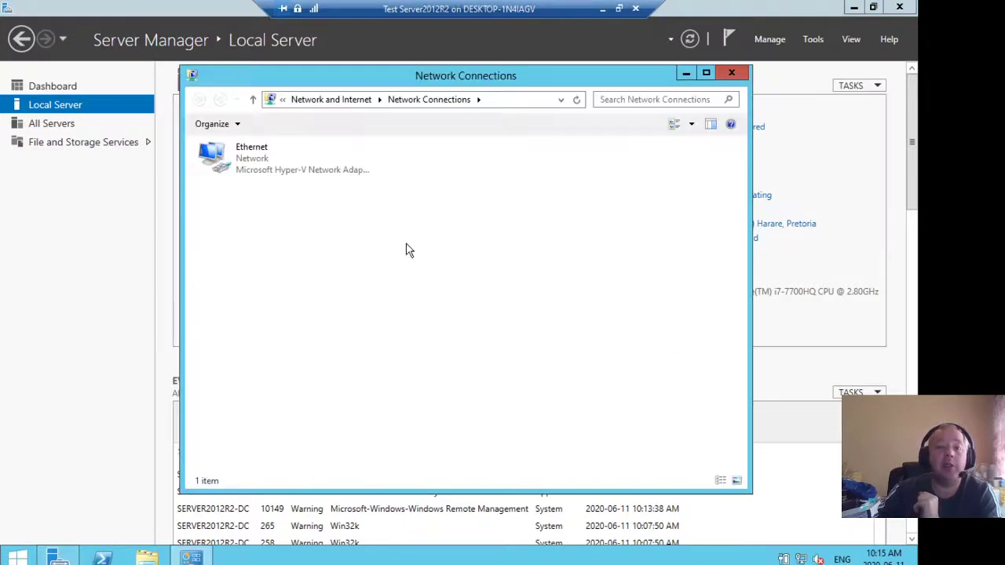
click(254, 158)
right_click(251, 159)
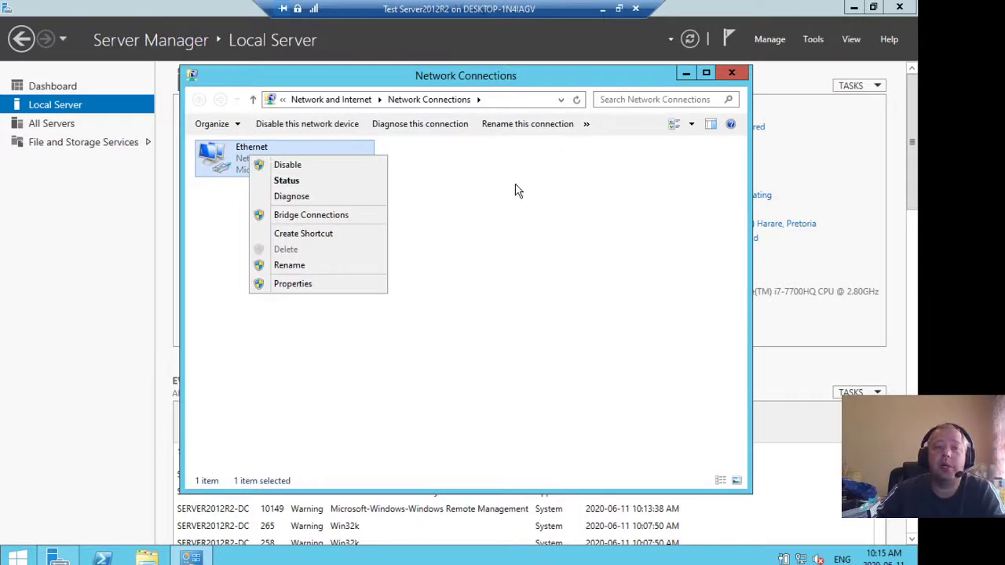
right_click(223, 150)
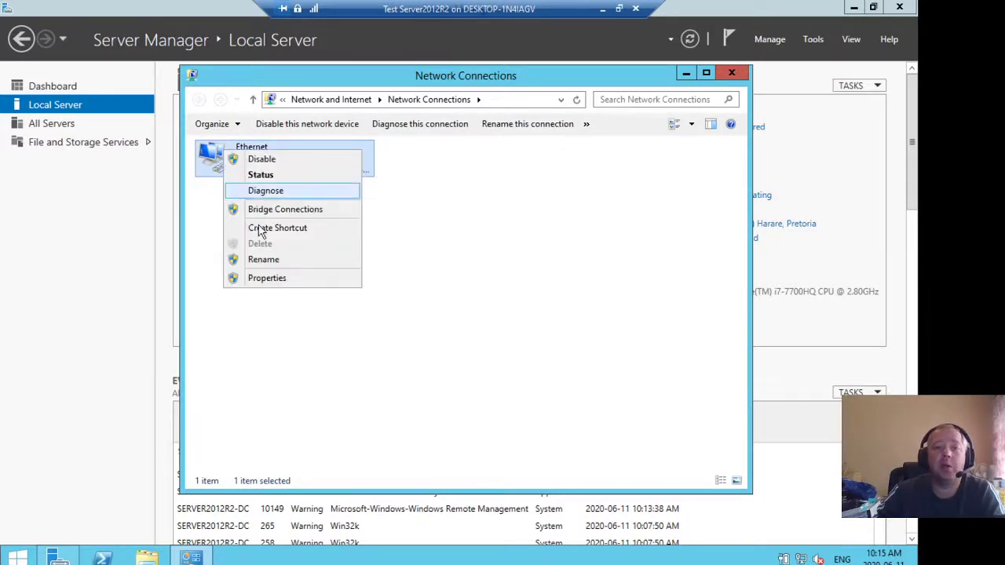
click(274, 282)
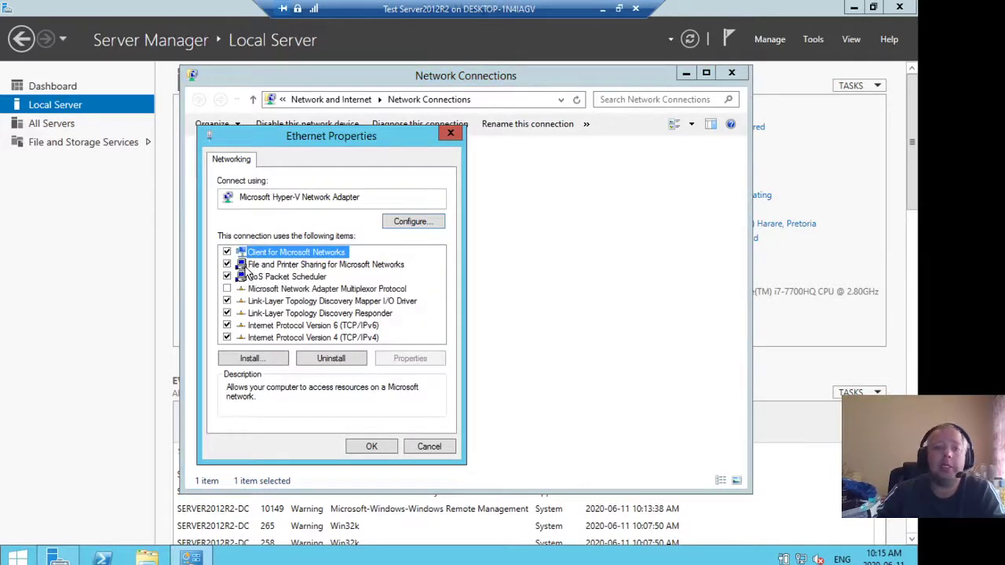
click(325, 340)
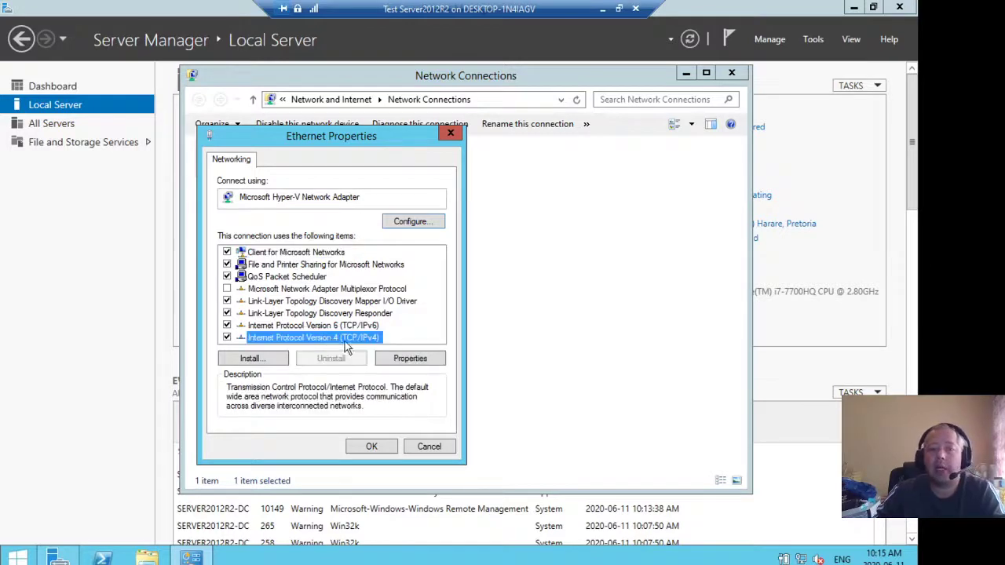
click(423, 362)
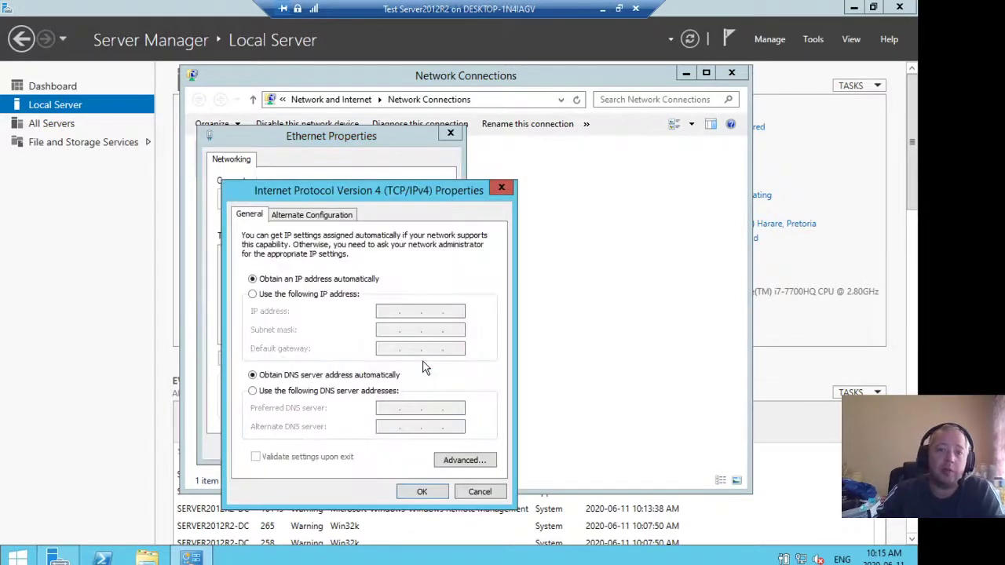
drag(388, 191, 416, 108)
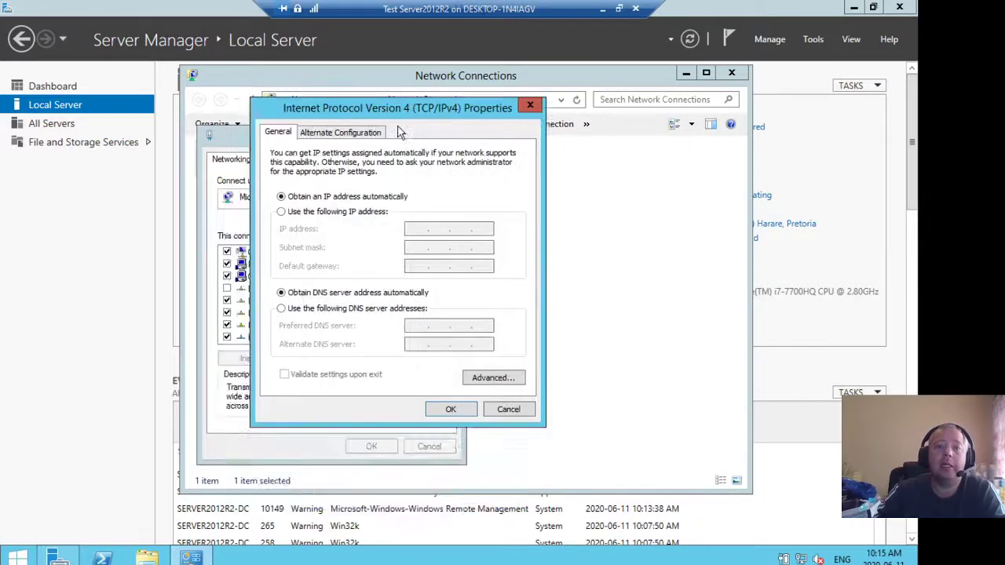
- Assign the static IP address 192.168.0.150 with subnet mask 255.255.255.0 and default gateway 192.168.0.1
click(351, 212)
key(Num_Lock)
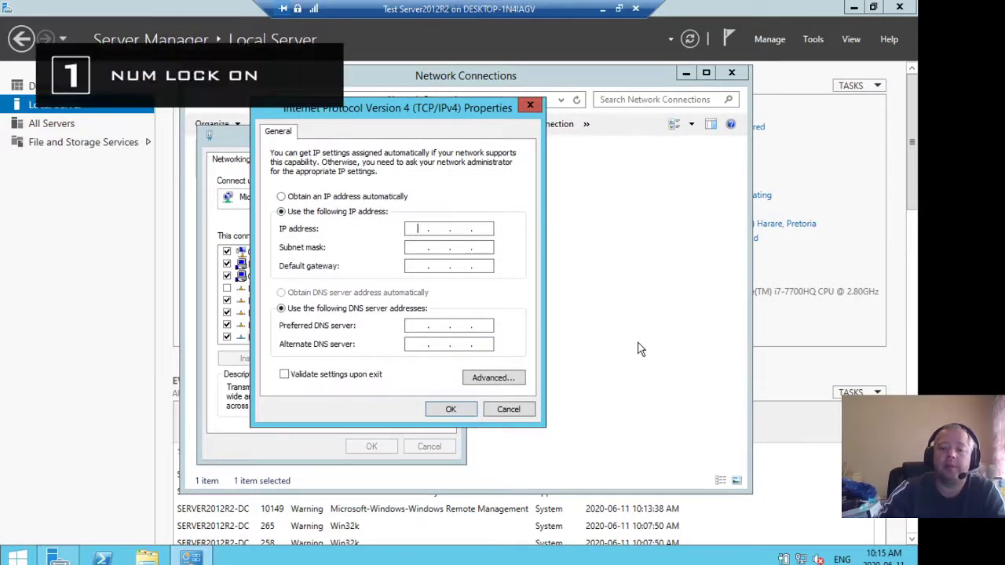
text(192 . 1)
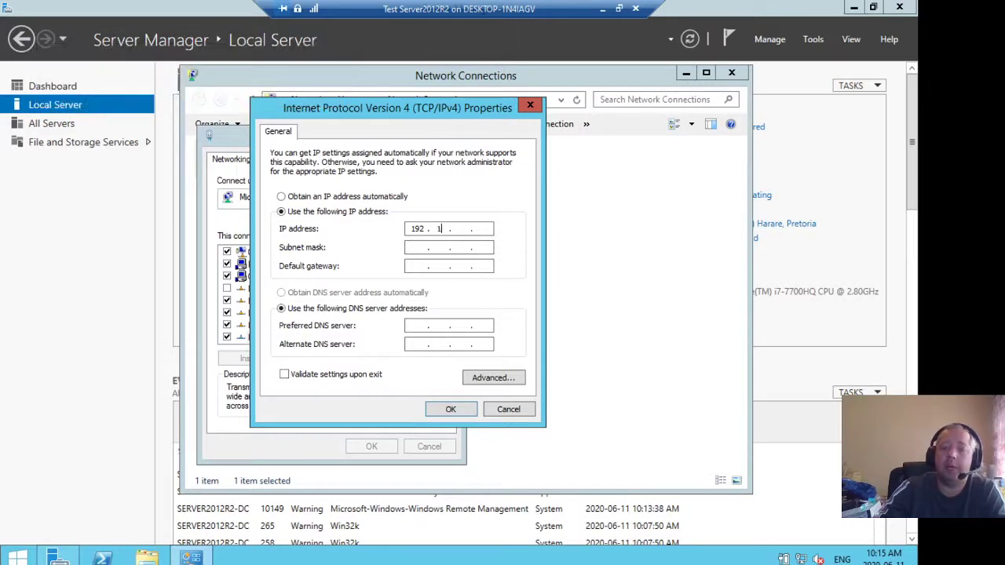
text(68 . )
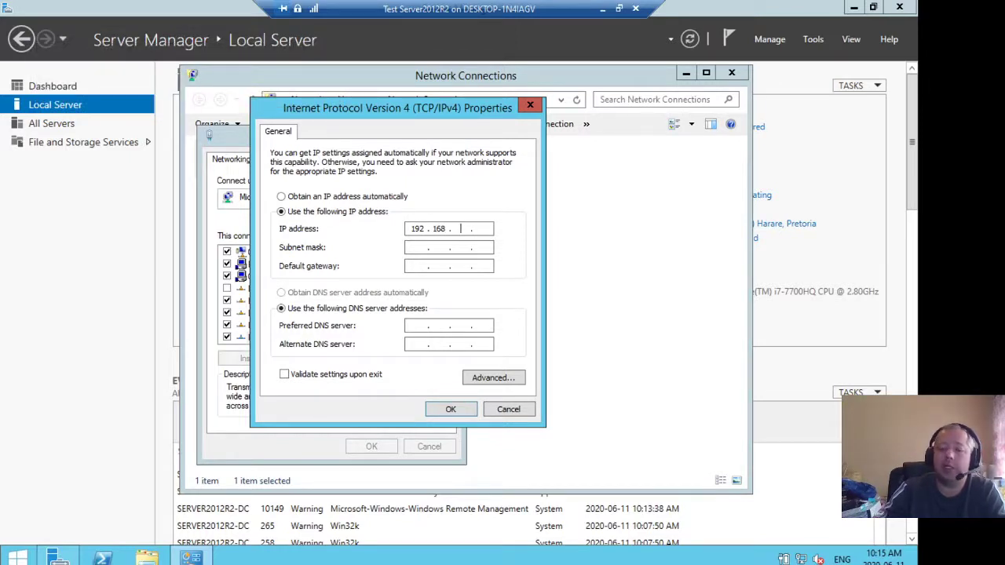
text(0 . )
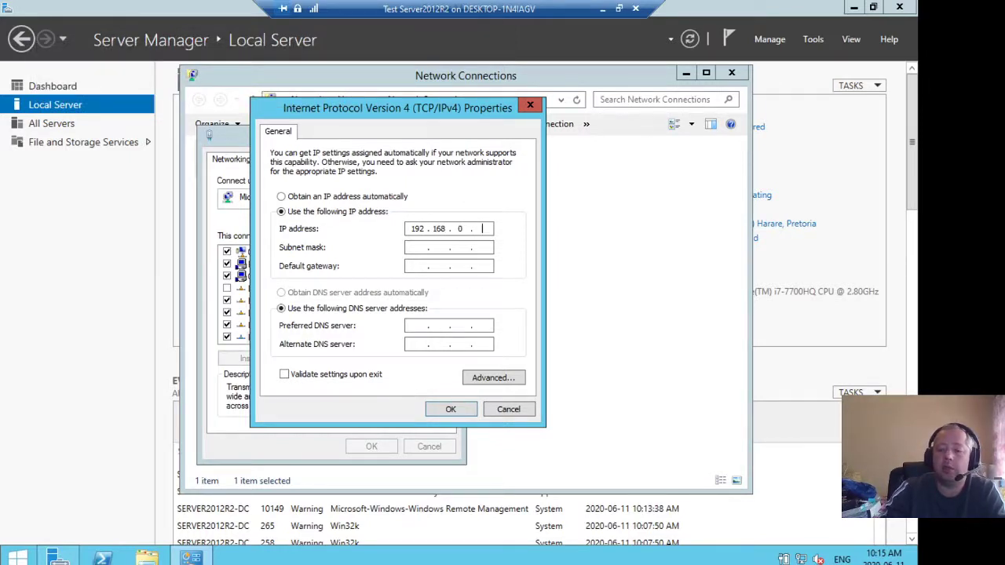
text(150)
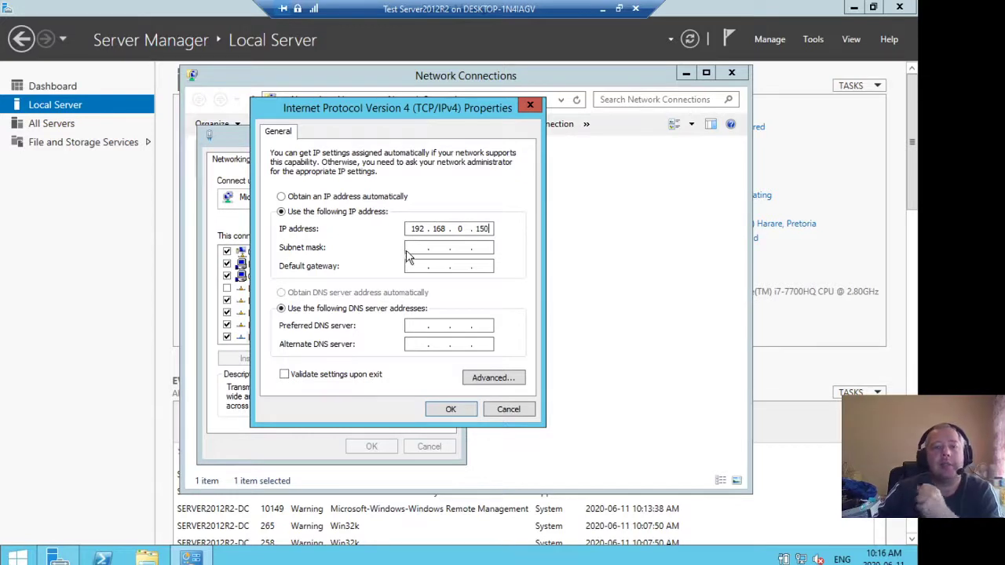
click(411, 250)
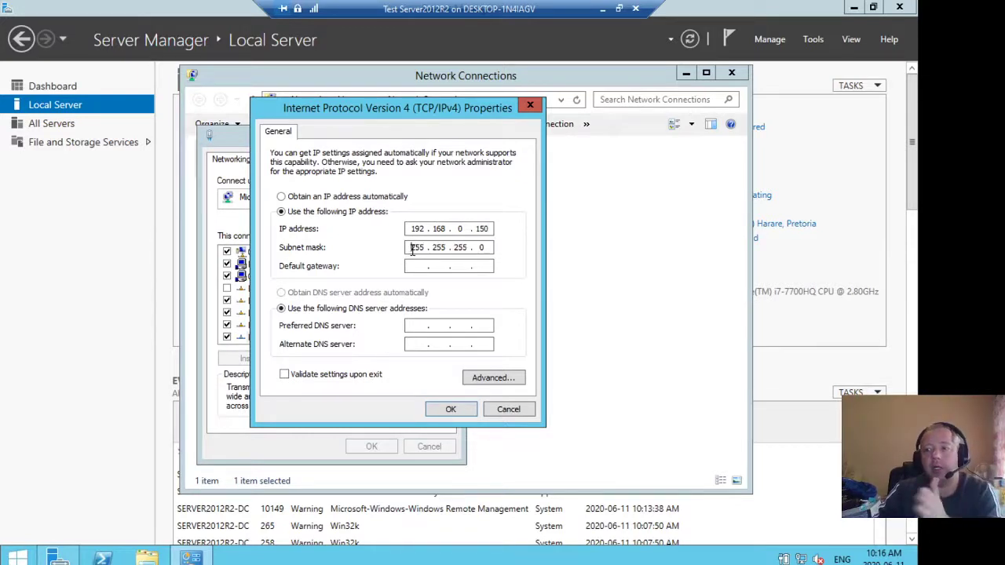
click(419, 268)
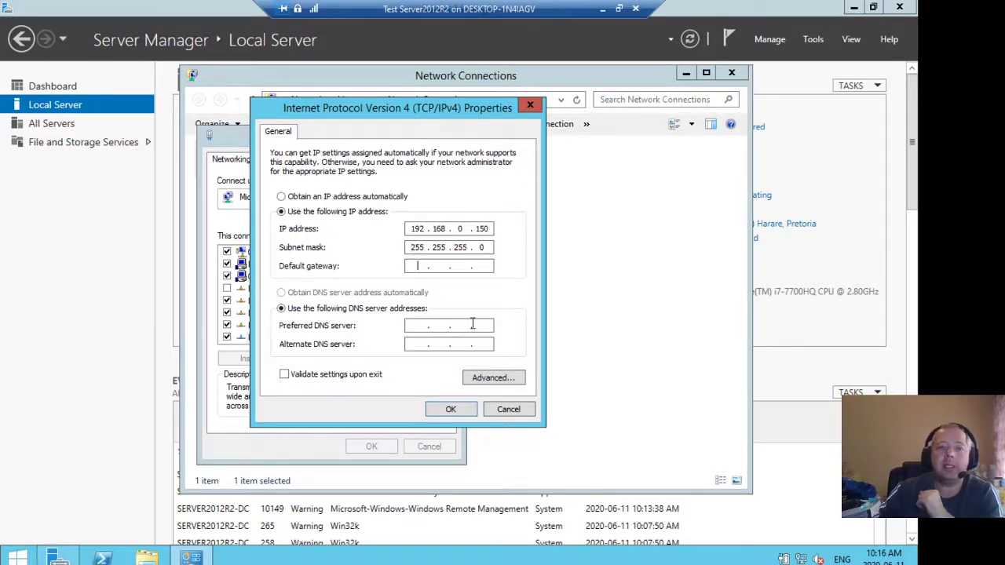
text(192 . 168 . 0 . 1)
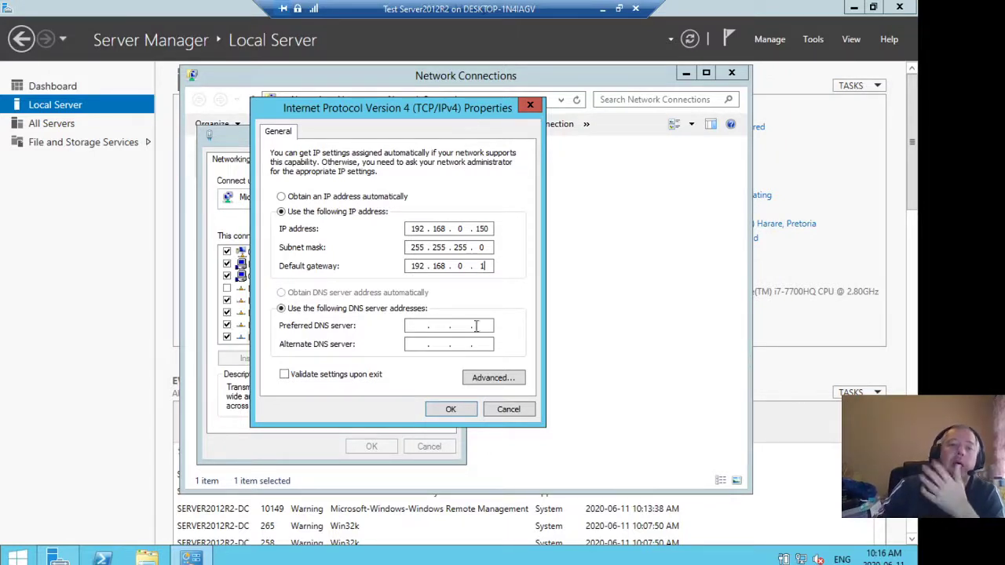
- Set the preferred DNS server to 192.168.0.150 and the alternate to 1.1.1.1, save the adapter settings and refresh the local server properties
click(420, 325)
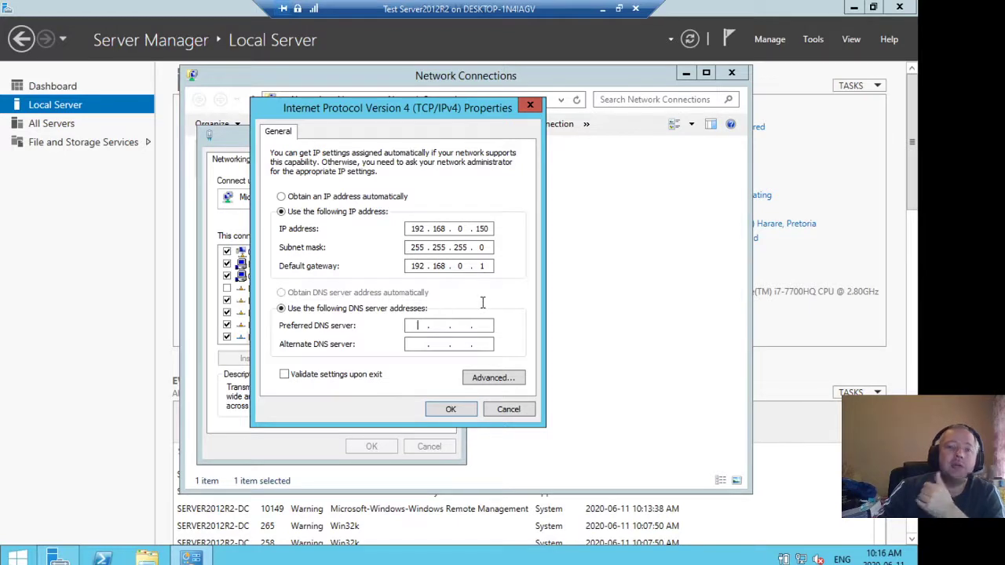
text(192.168.)
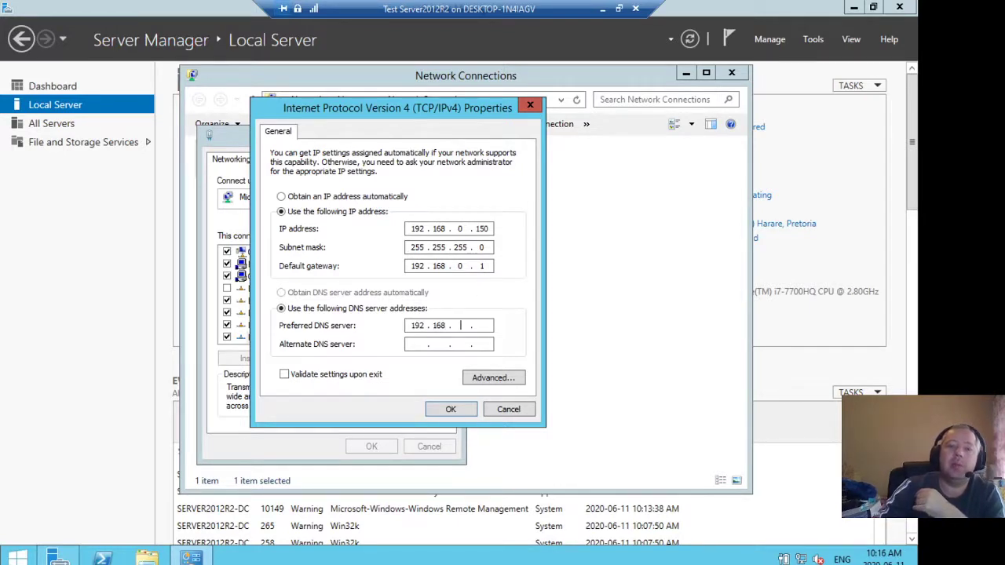
text(0.150)
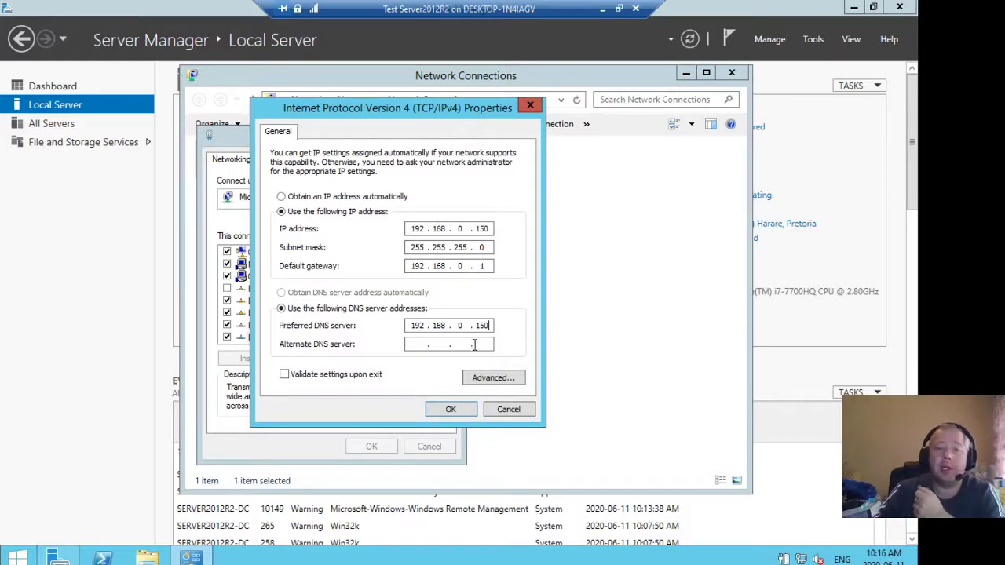
click(416, 347)
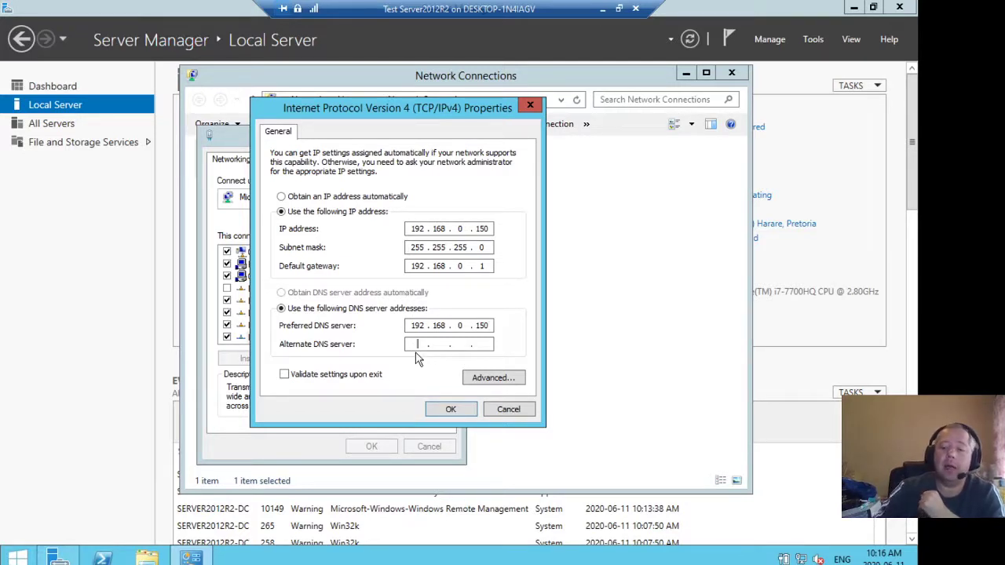
text(1.1.1.1)
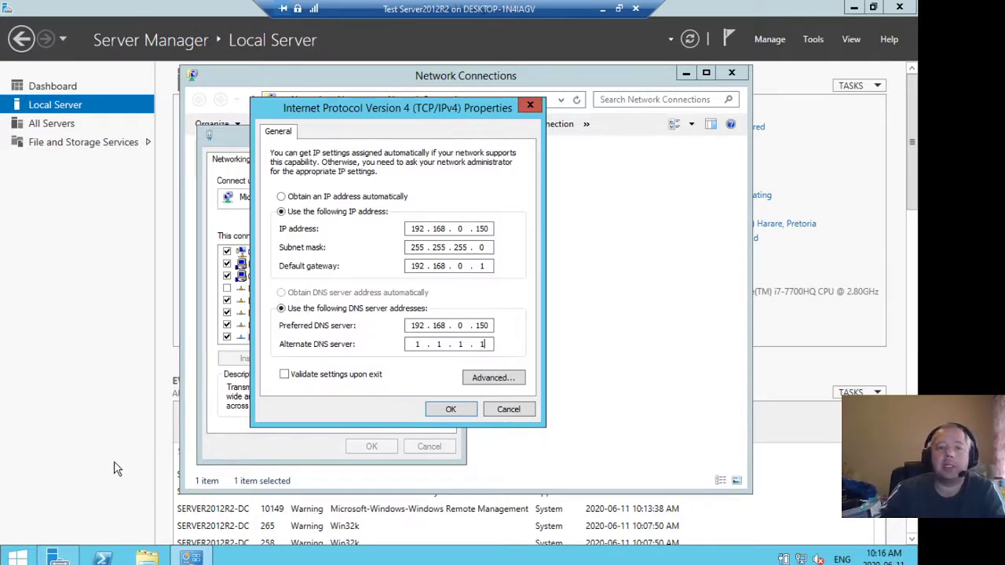
click(441, 410)
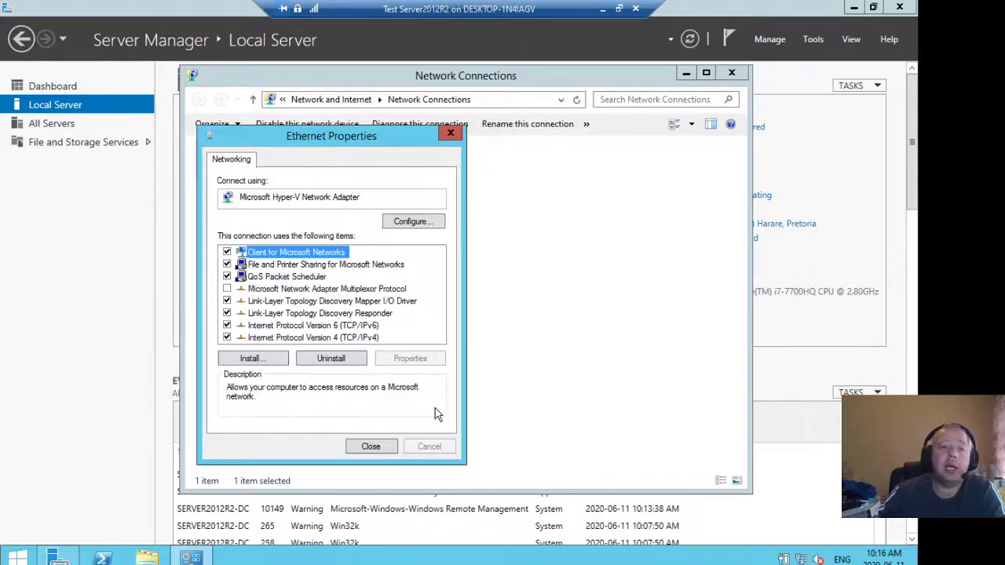
click(371, 446)
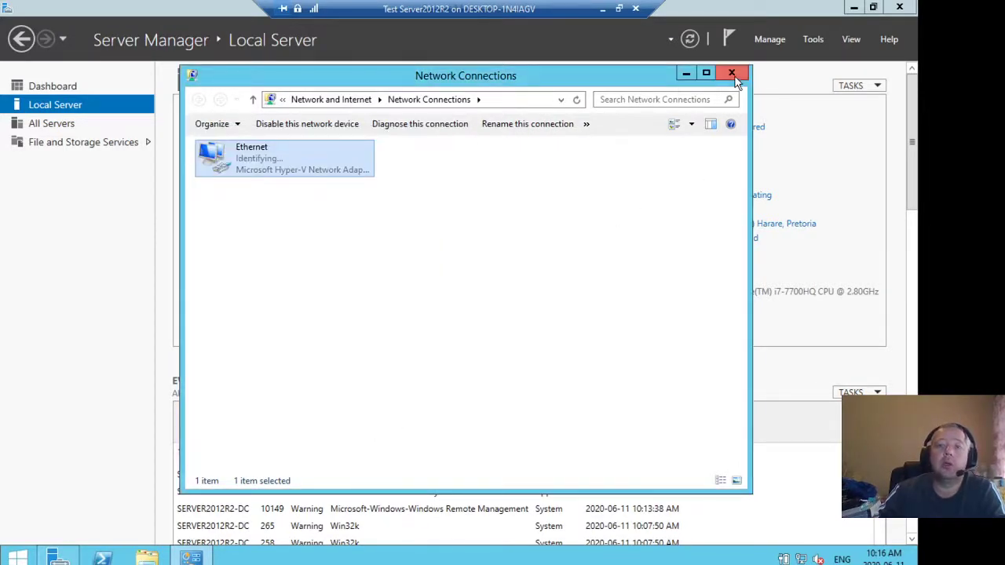
click(734, 75)
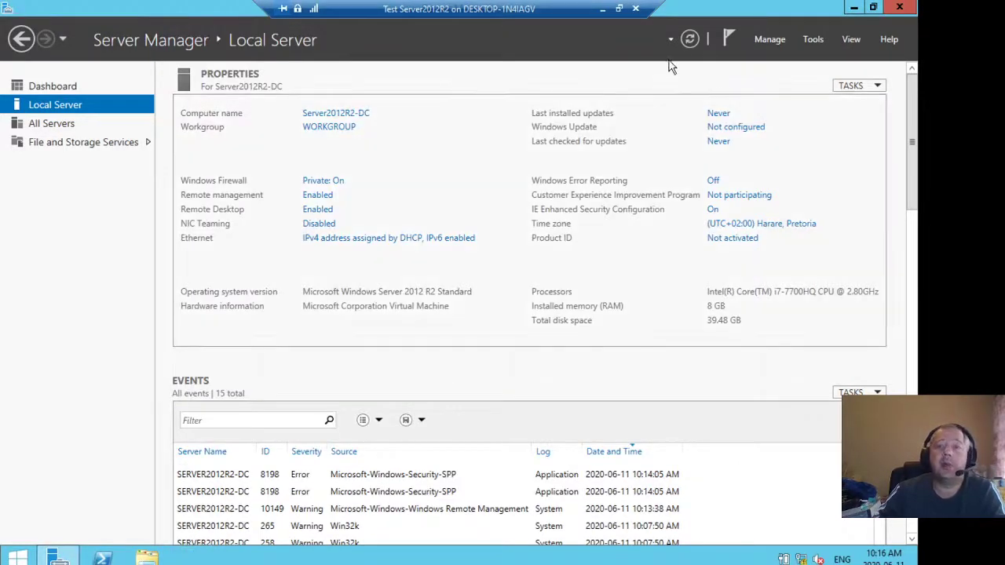
click(691, 43)
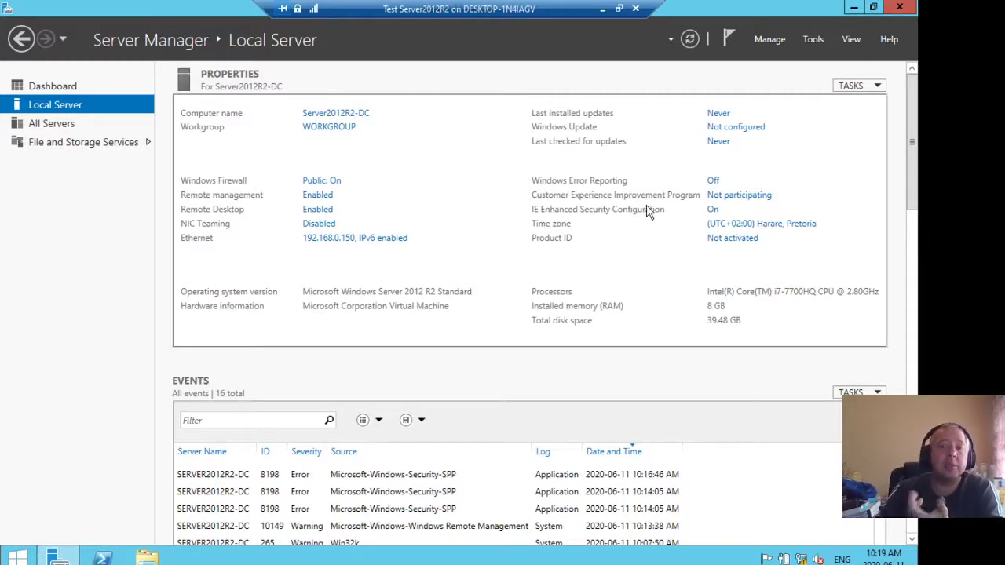
- Turn off IE Enhanced Security Configuration for both Administrators and Users, and refresh the local server properties
click(713, 210)
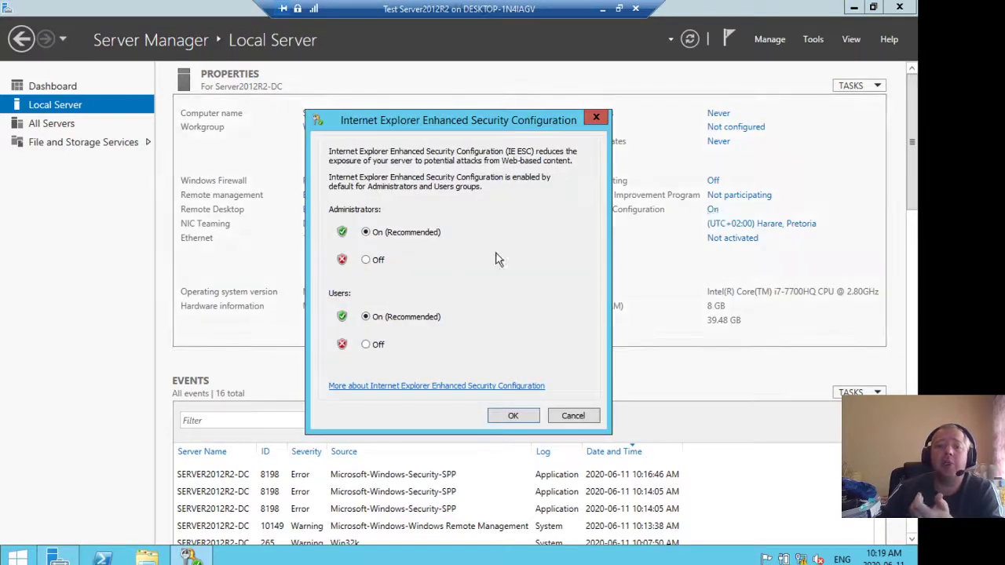
click(365, 263)
click(378, 344)
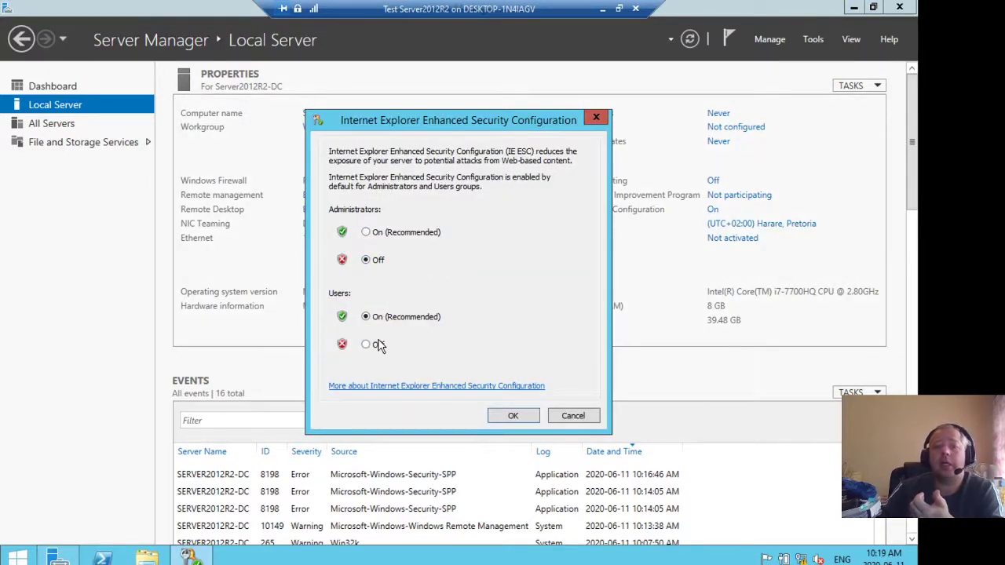
click(517, 417)
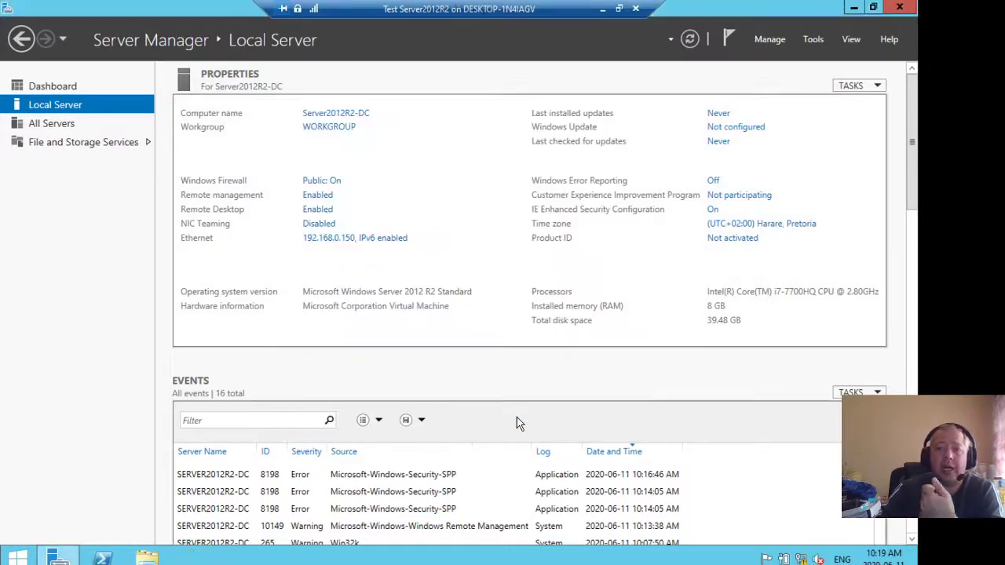
click(693, 42)
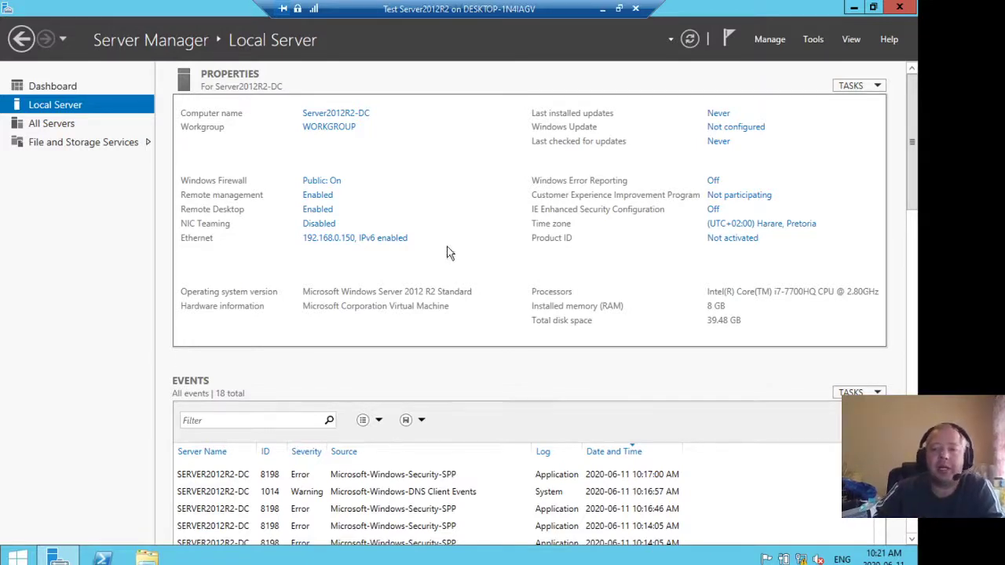
mouse_move(917, 563)
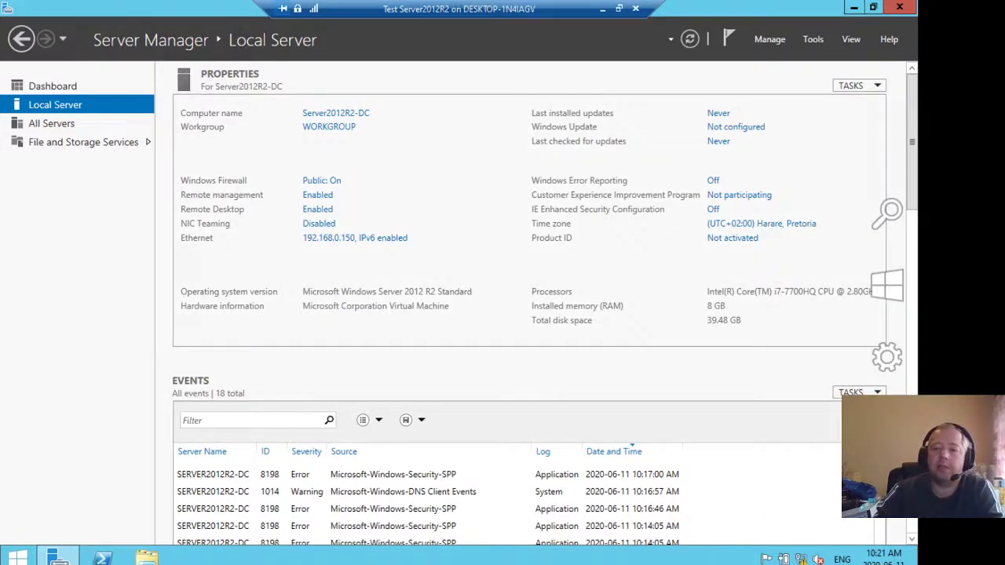